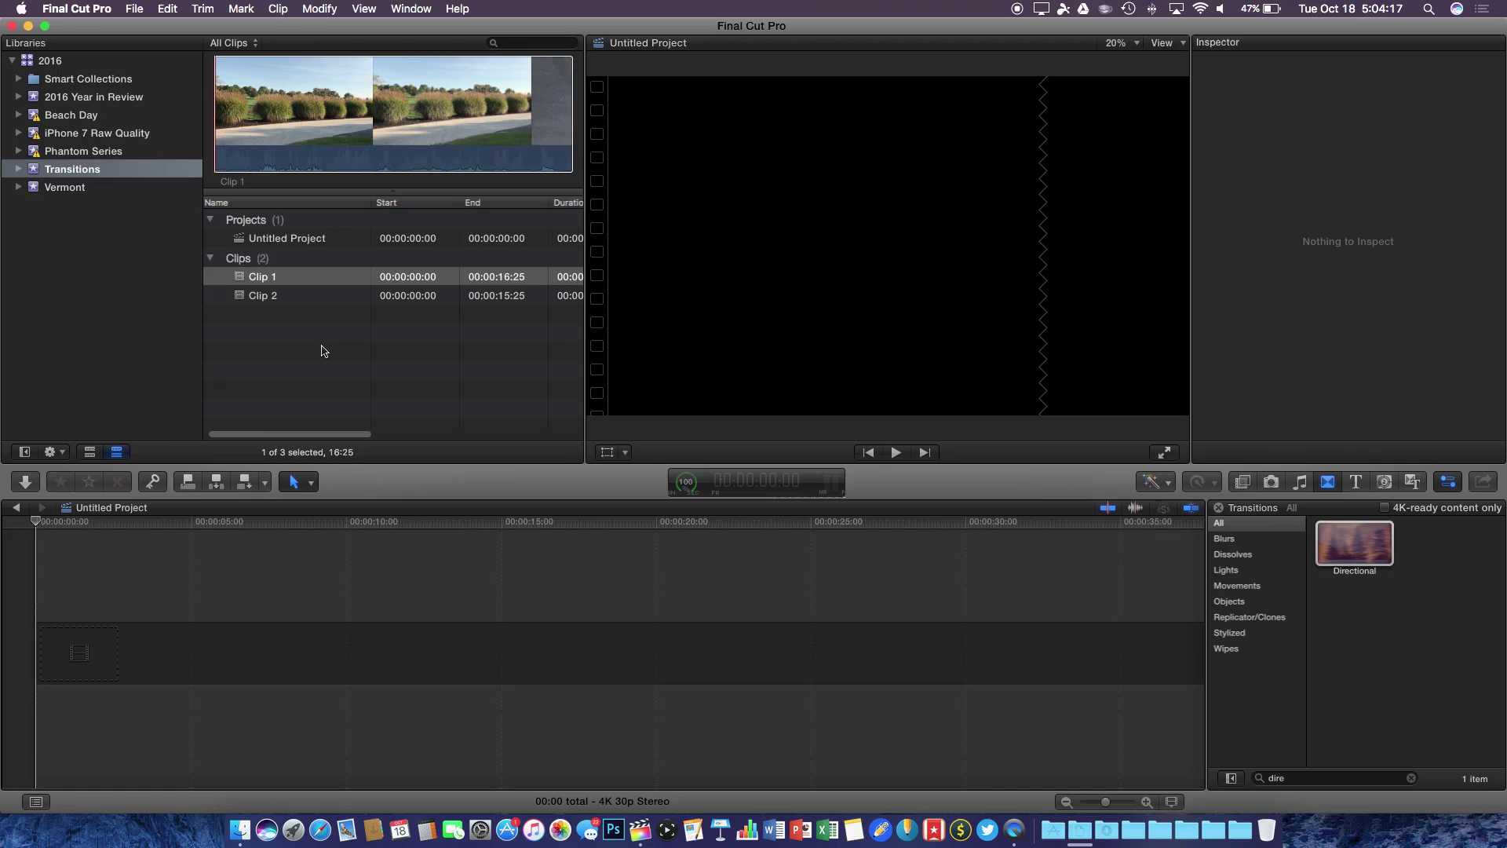
Skim Clip 1's footage in the viewer, then load Clip 2's desk-and-window footage
click(318, 283)
click(482, 116)
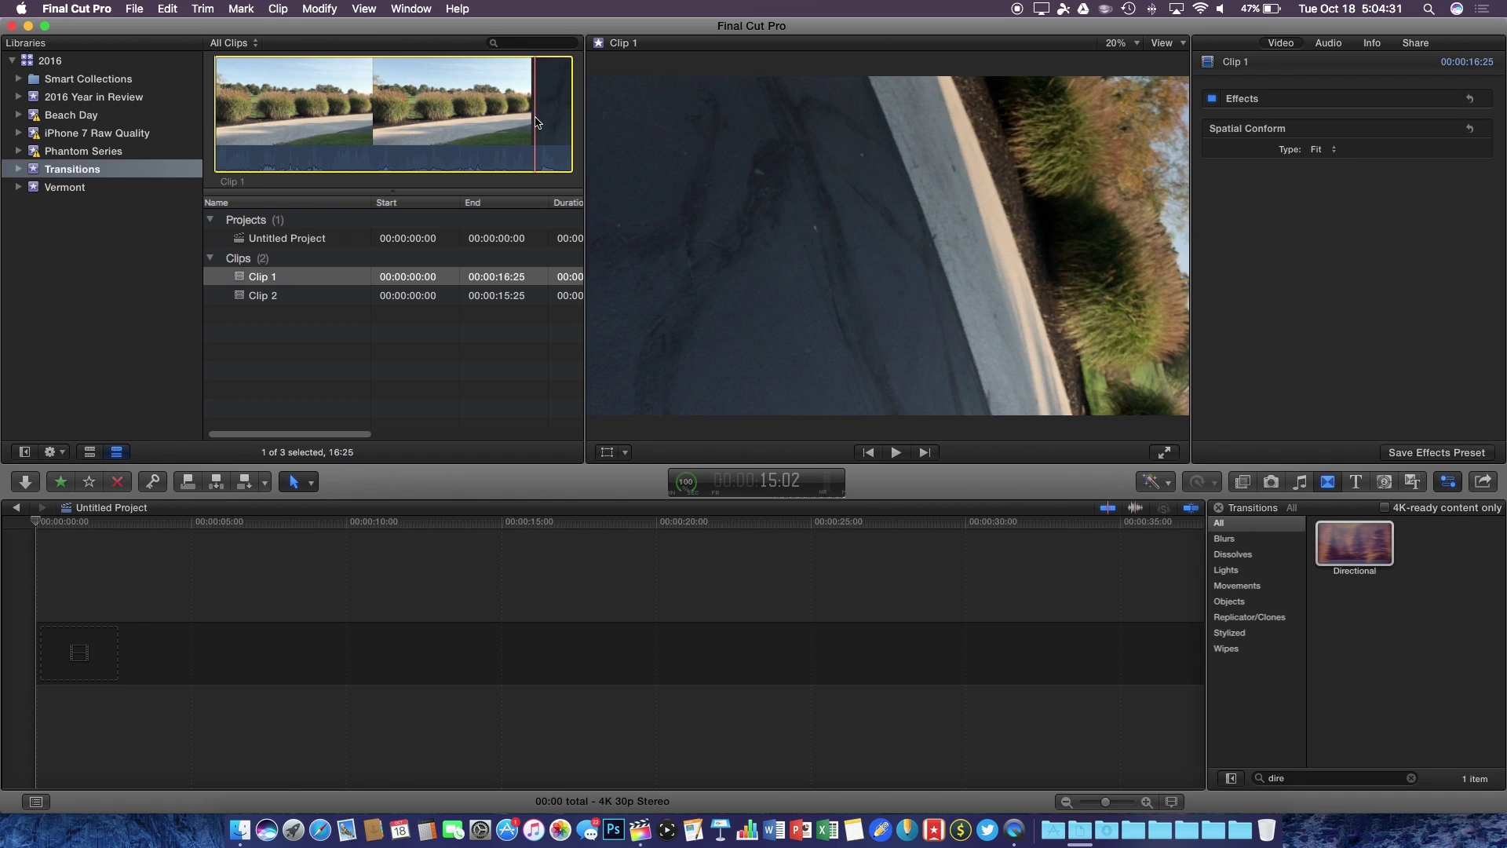
click(463, 294)
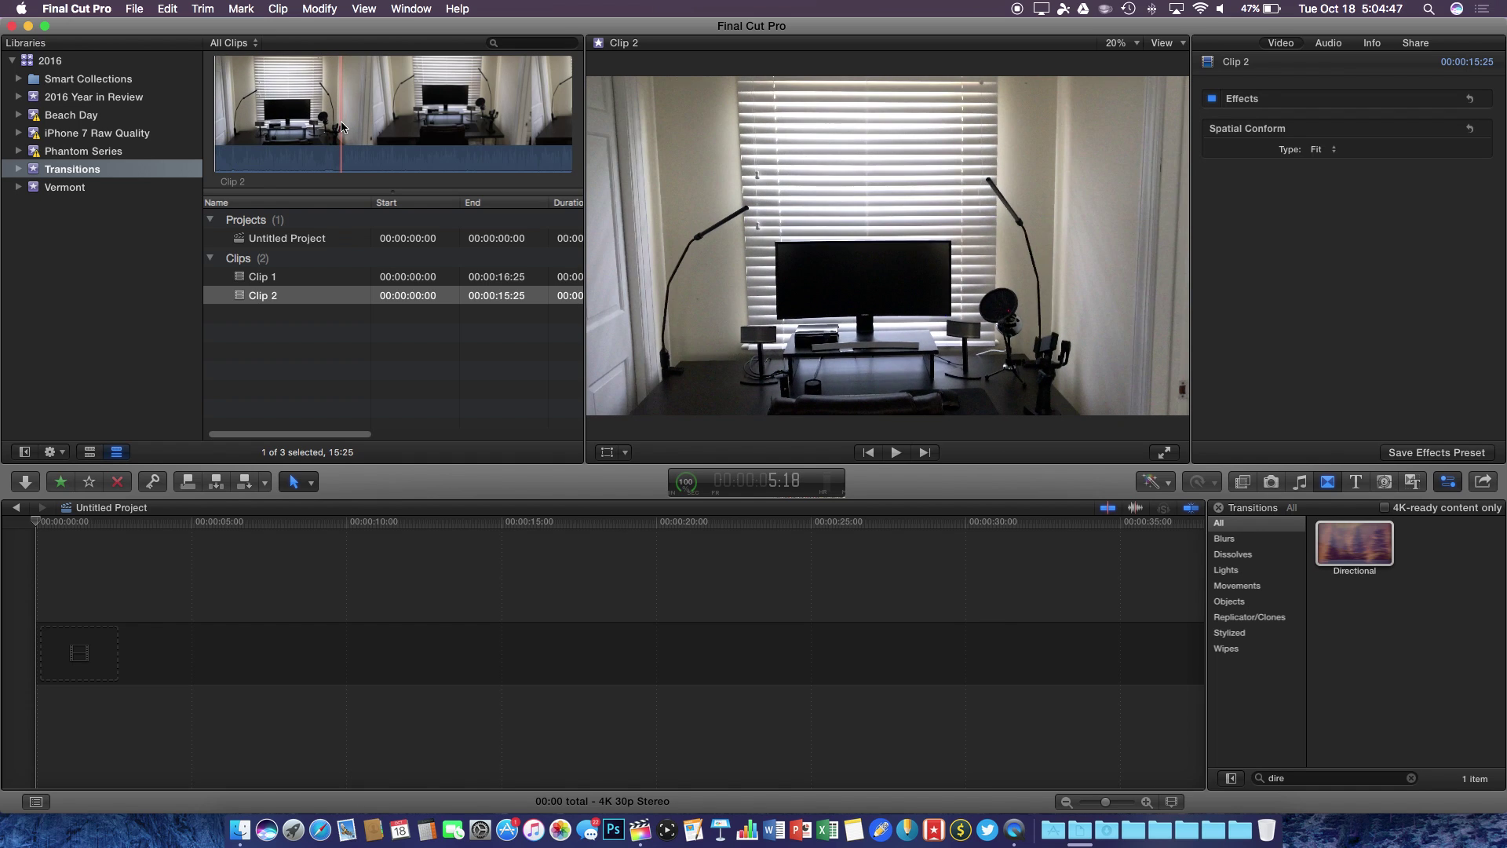
Add Clip 1 to the Untitled Project timeline and blade it at 14:22
drag(334, 278, 438, 628)
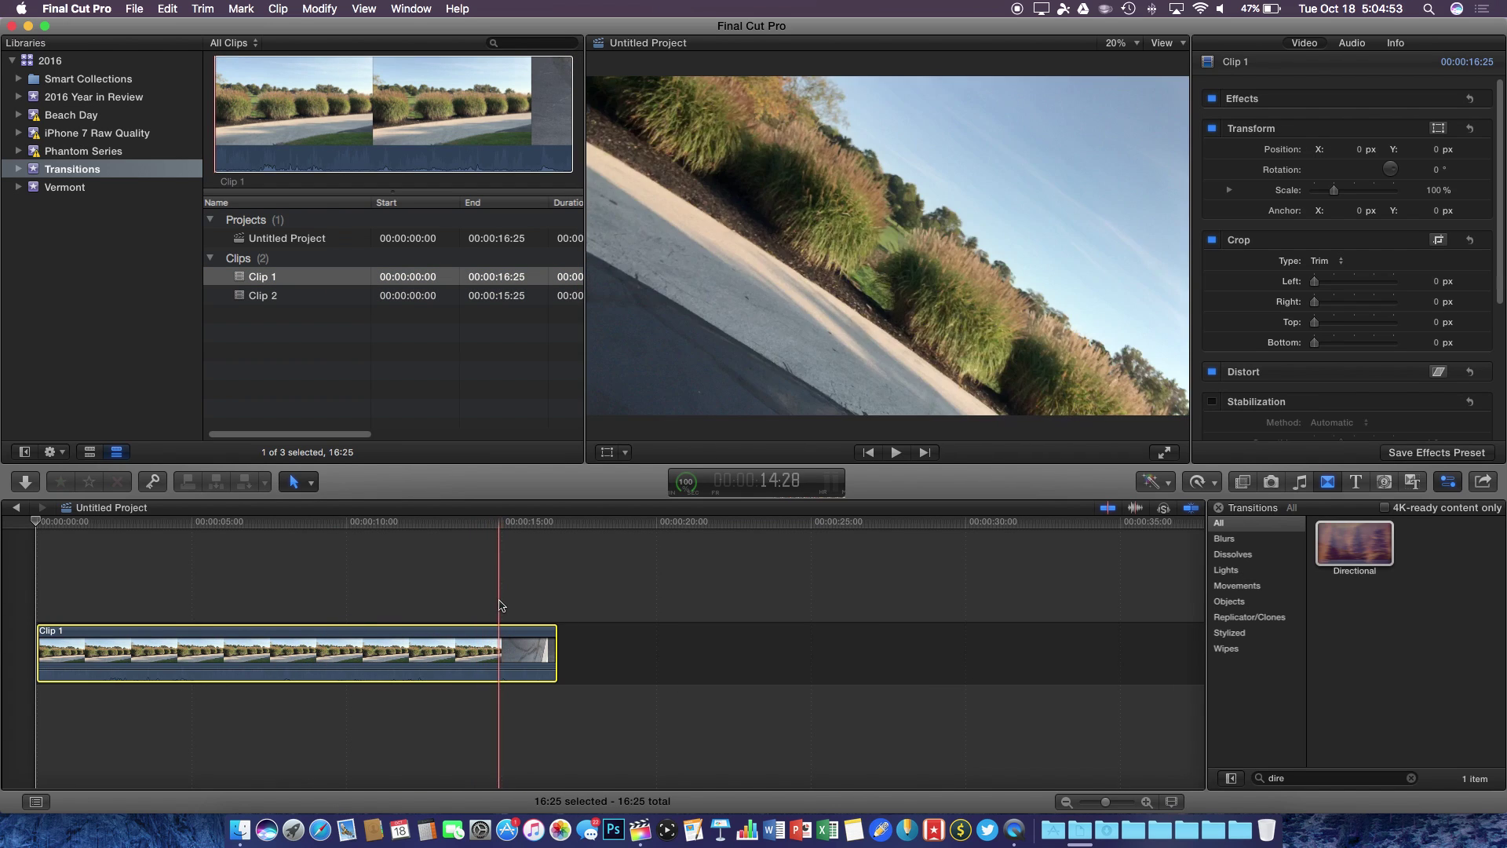
click(489, 603)
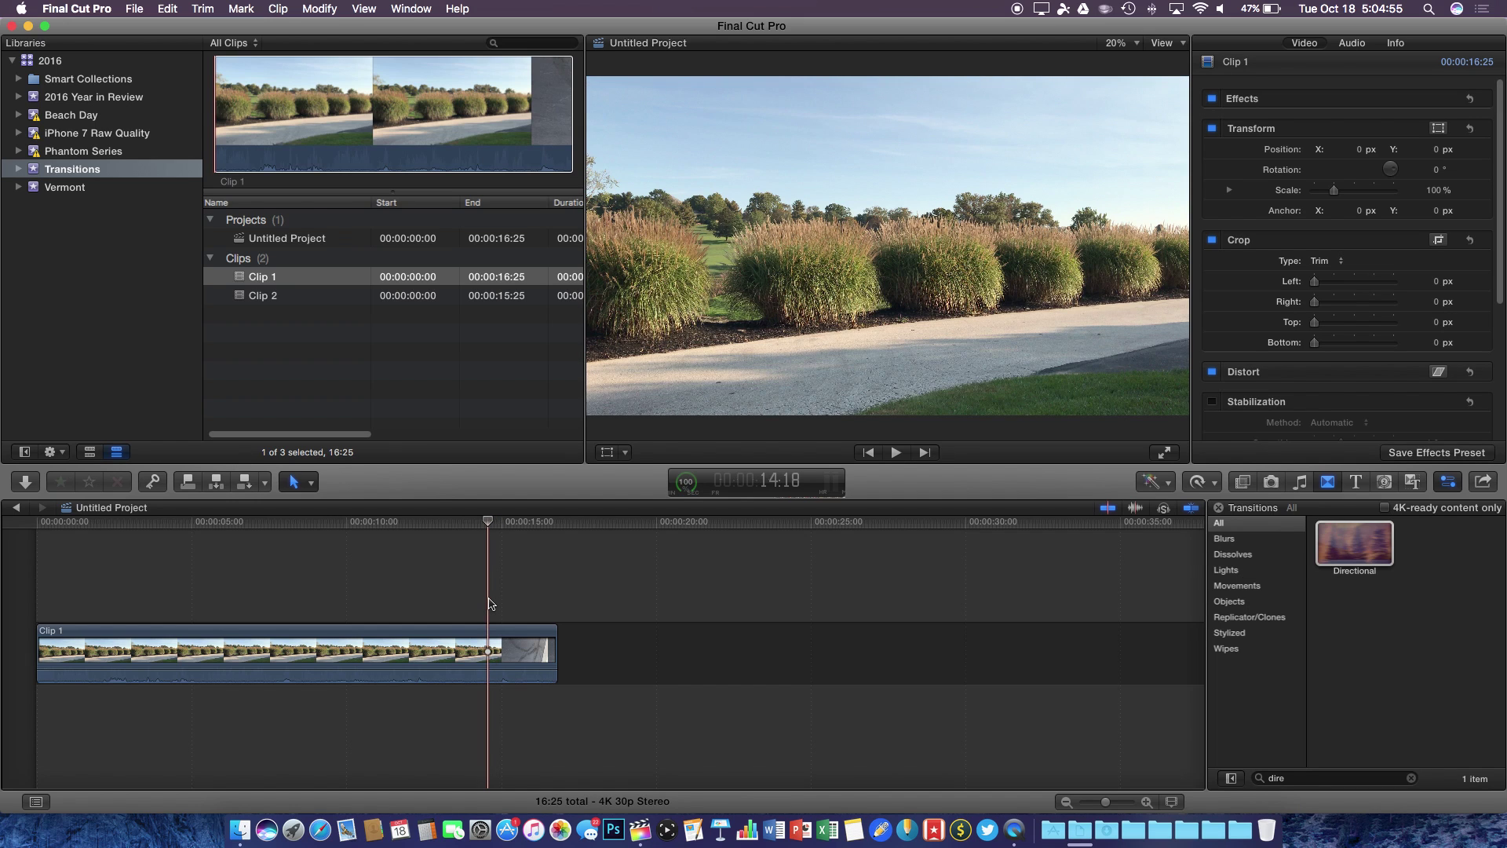
key(Right)
key(Right)
key(Right)
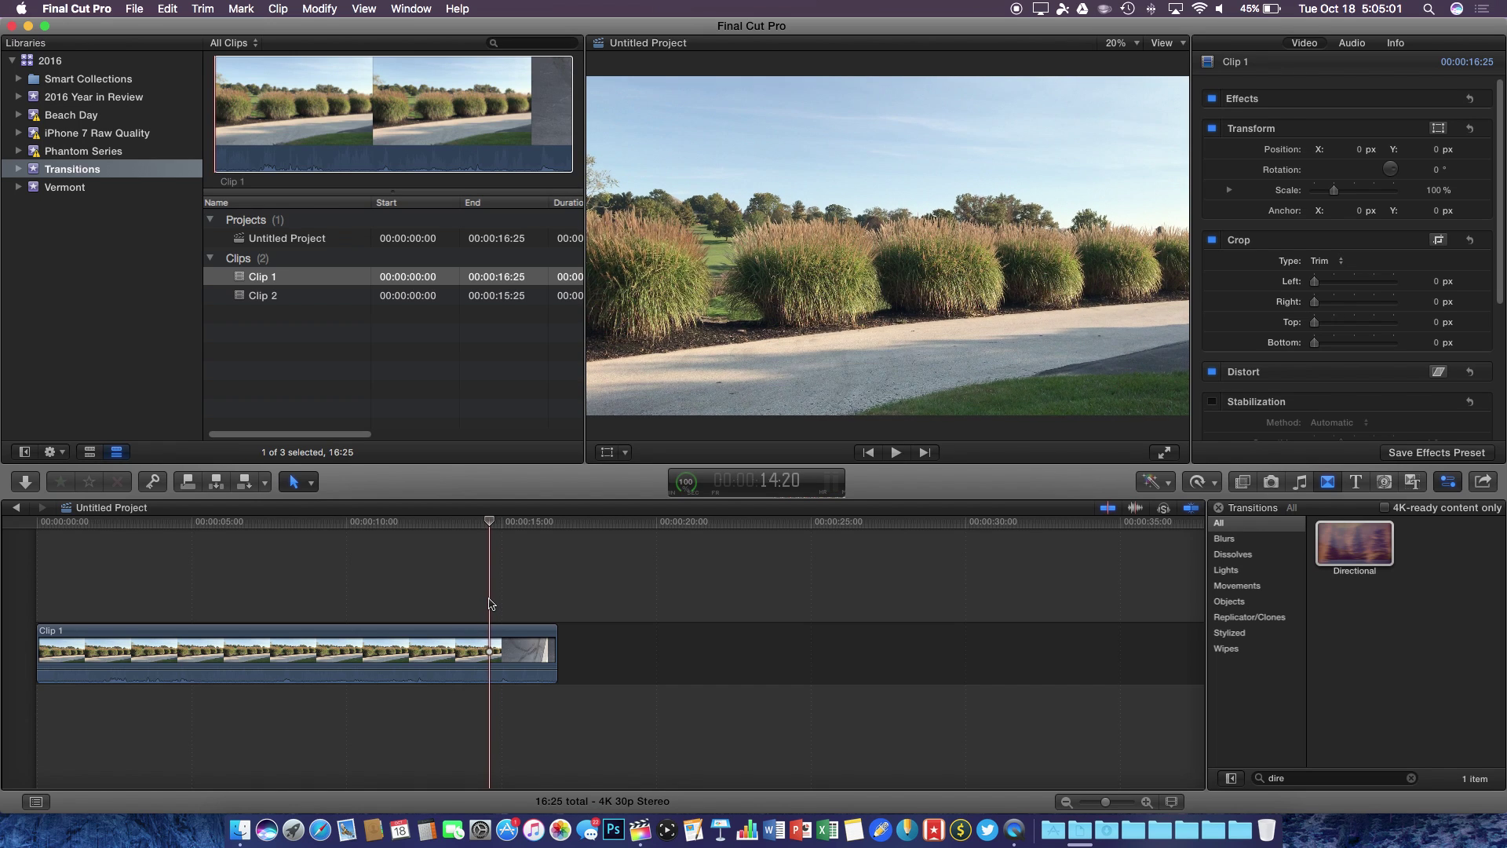
key(Right)
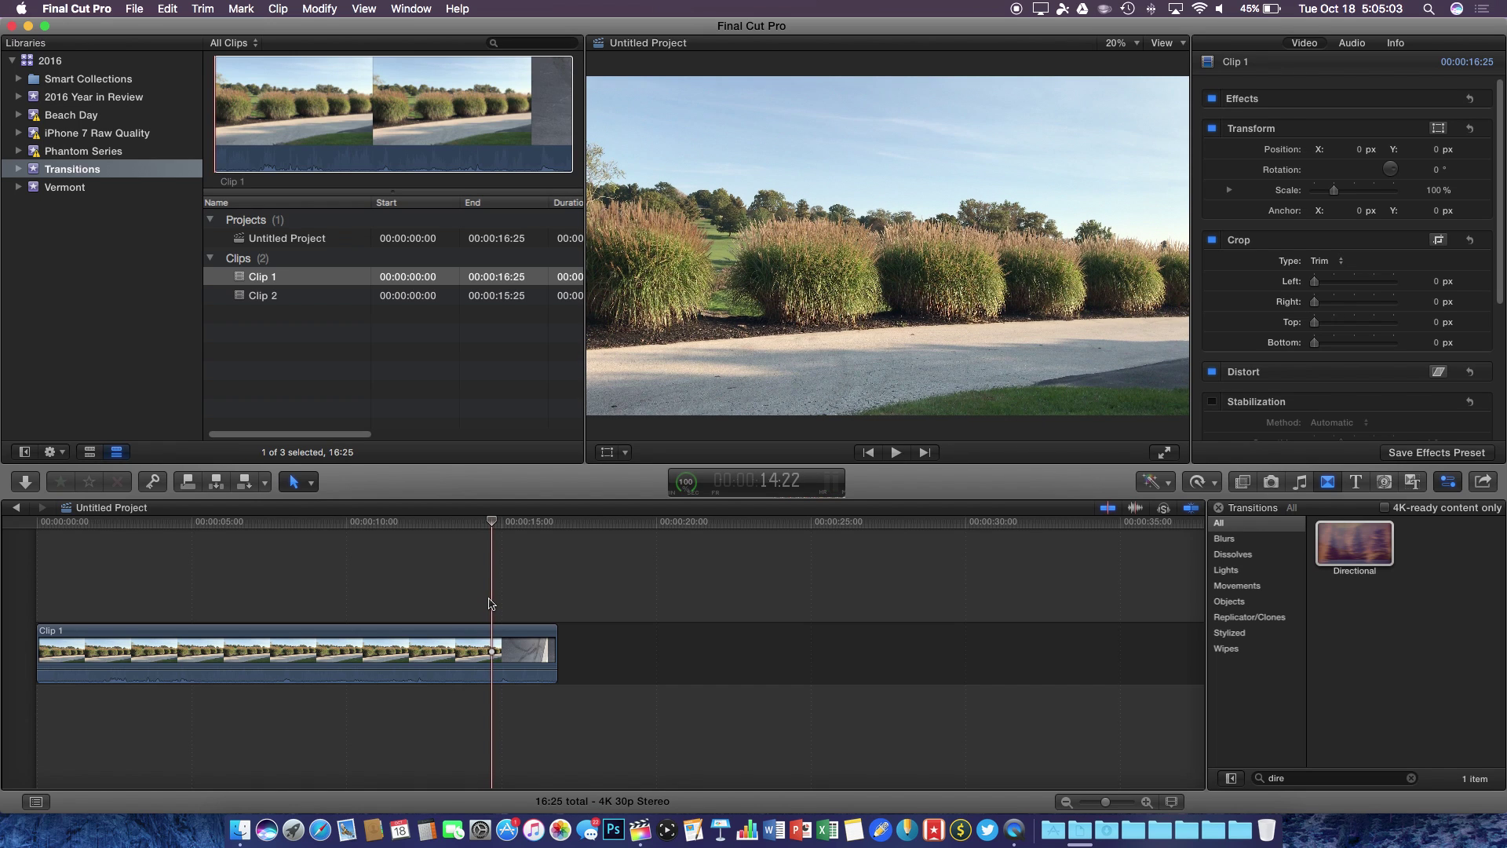
key(super+b)
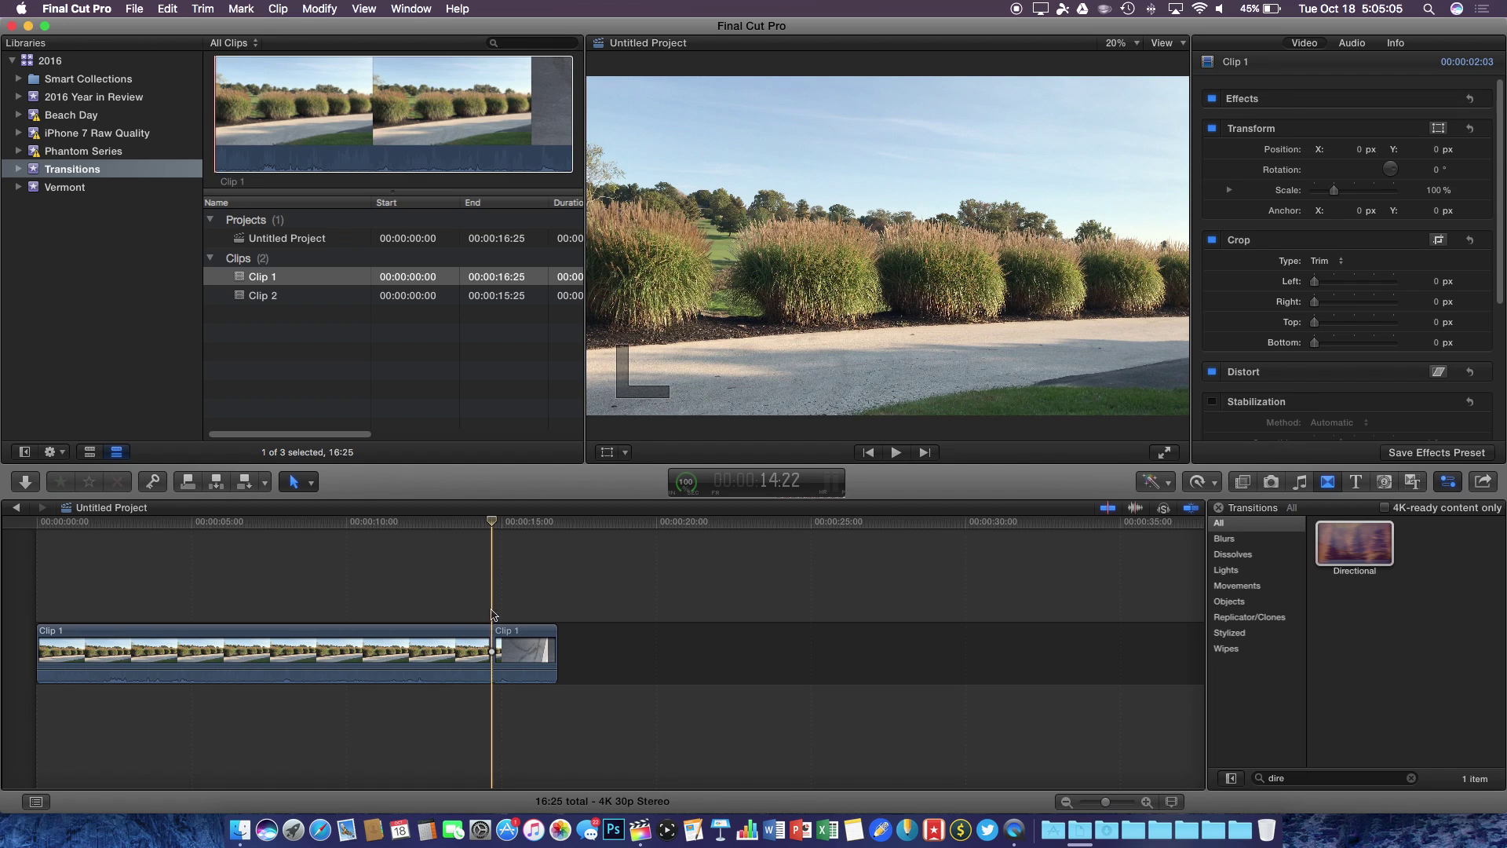
click(509, 645)
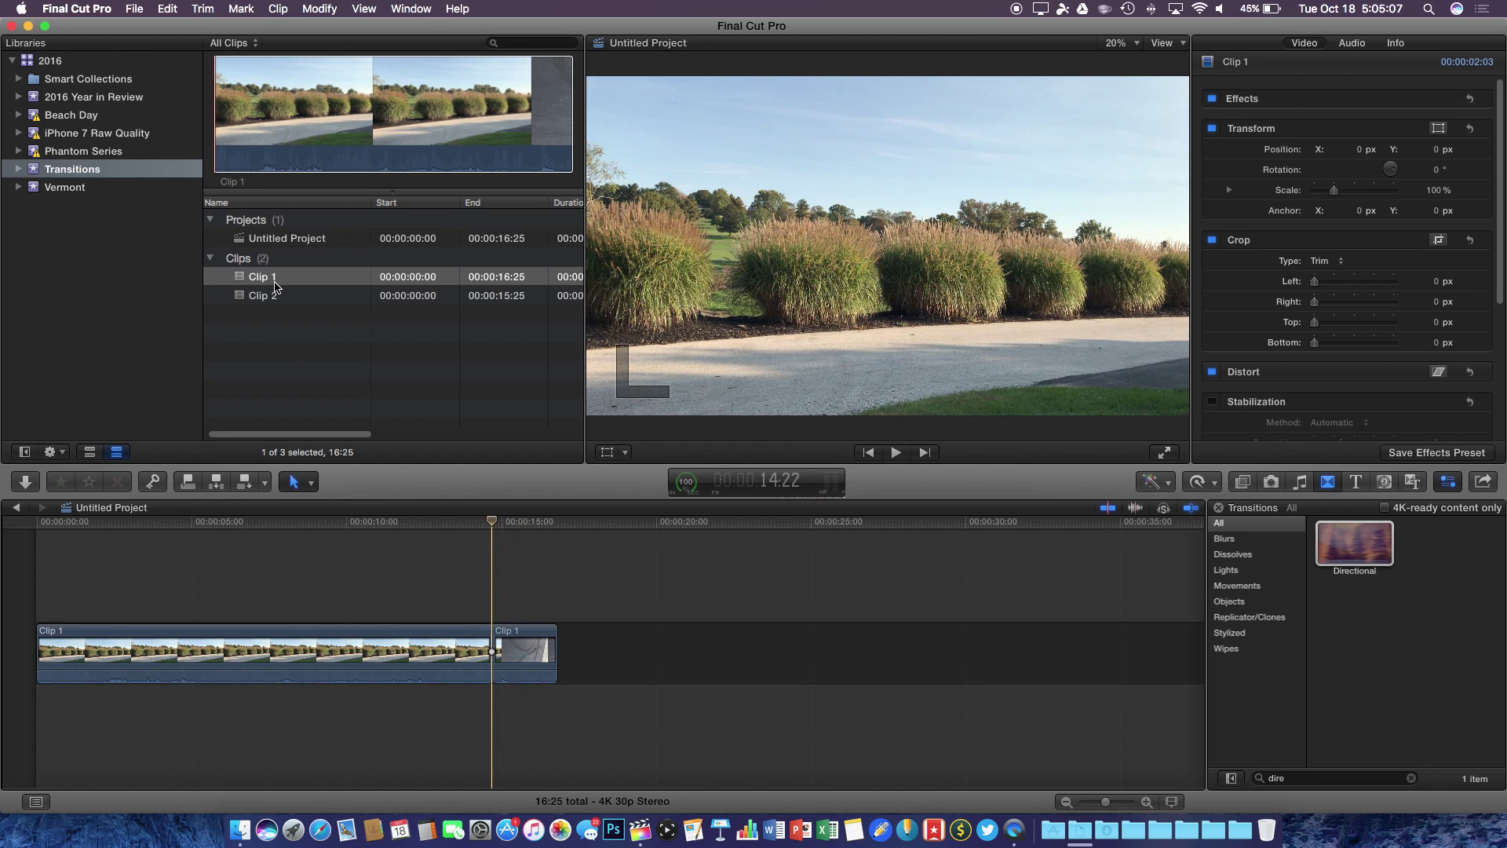
click(287, 299)
Add Clip 2 after Clip 1 and delete a cut-off opening piece
drag(287, 299, 576, 607)
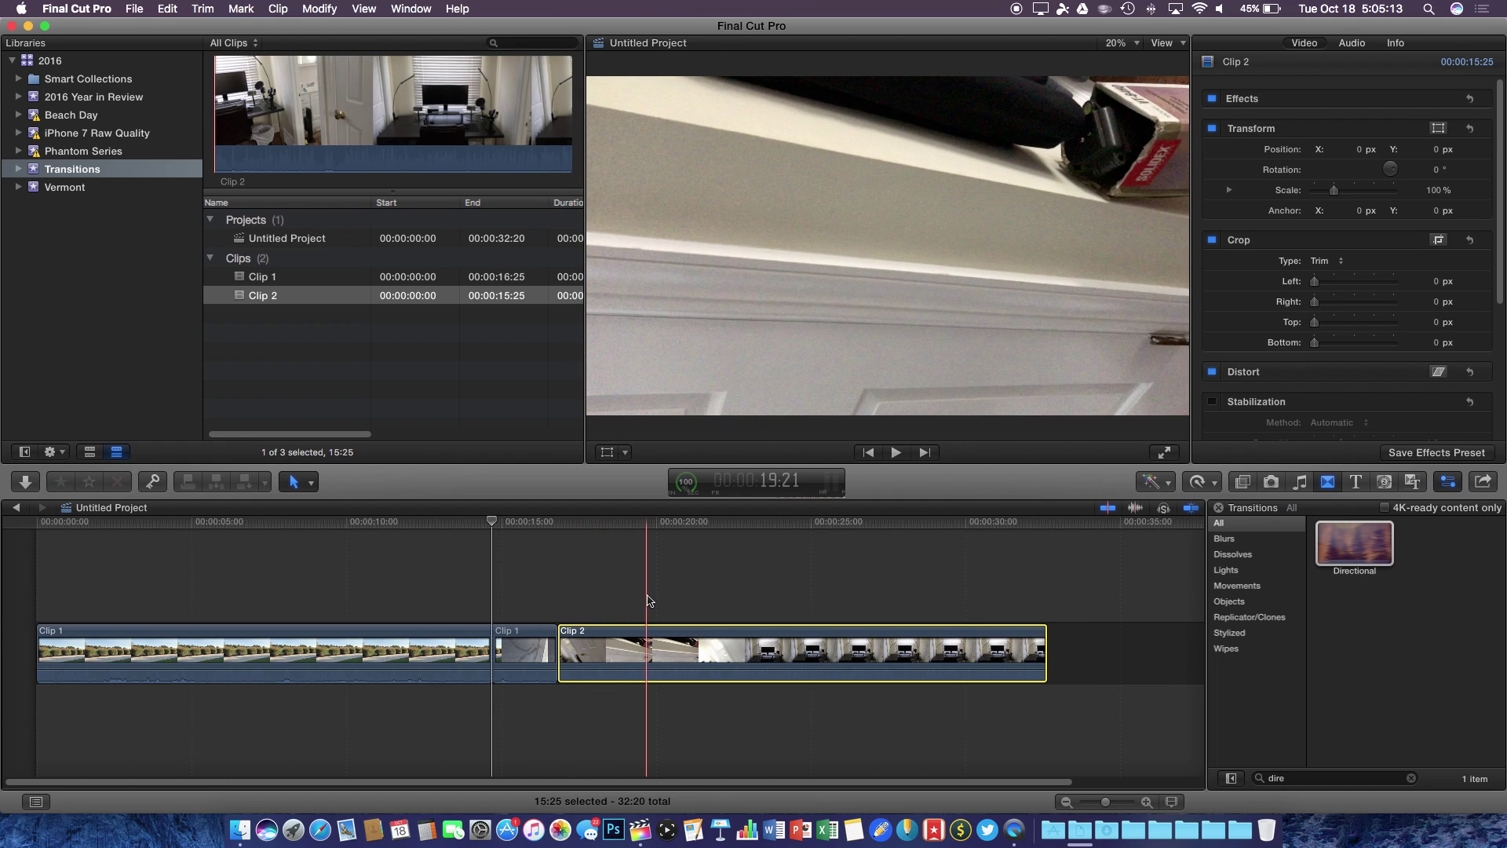
key(super+b)
key(Delete)
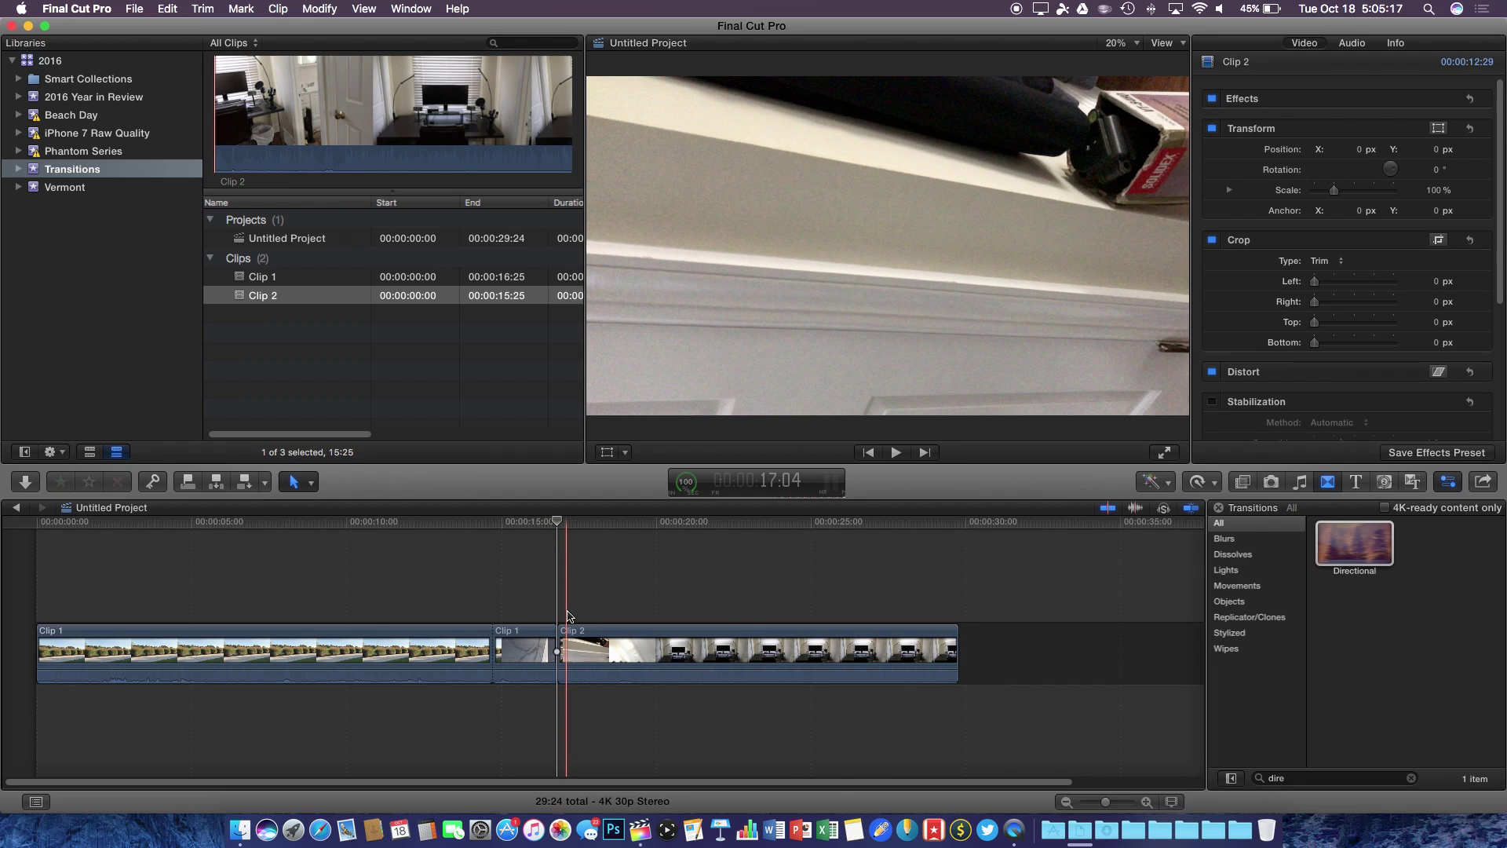
Blade Clip 2 further in and delete the short leading piece, bringing the project to 27:28
key(Right)
key(Right)
key(Right)
key(Right)
key(Right)
key(Right)
key(Right)
key(Right)
key(Right)
key(Right)
key(Right)
key(Right)
key(Right)
key(Right)
key(Right)
key(Right)
key(Right)
key(Right)
key(Right)
key(Right)
key(Right)
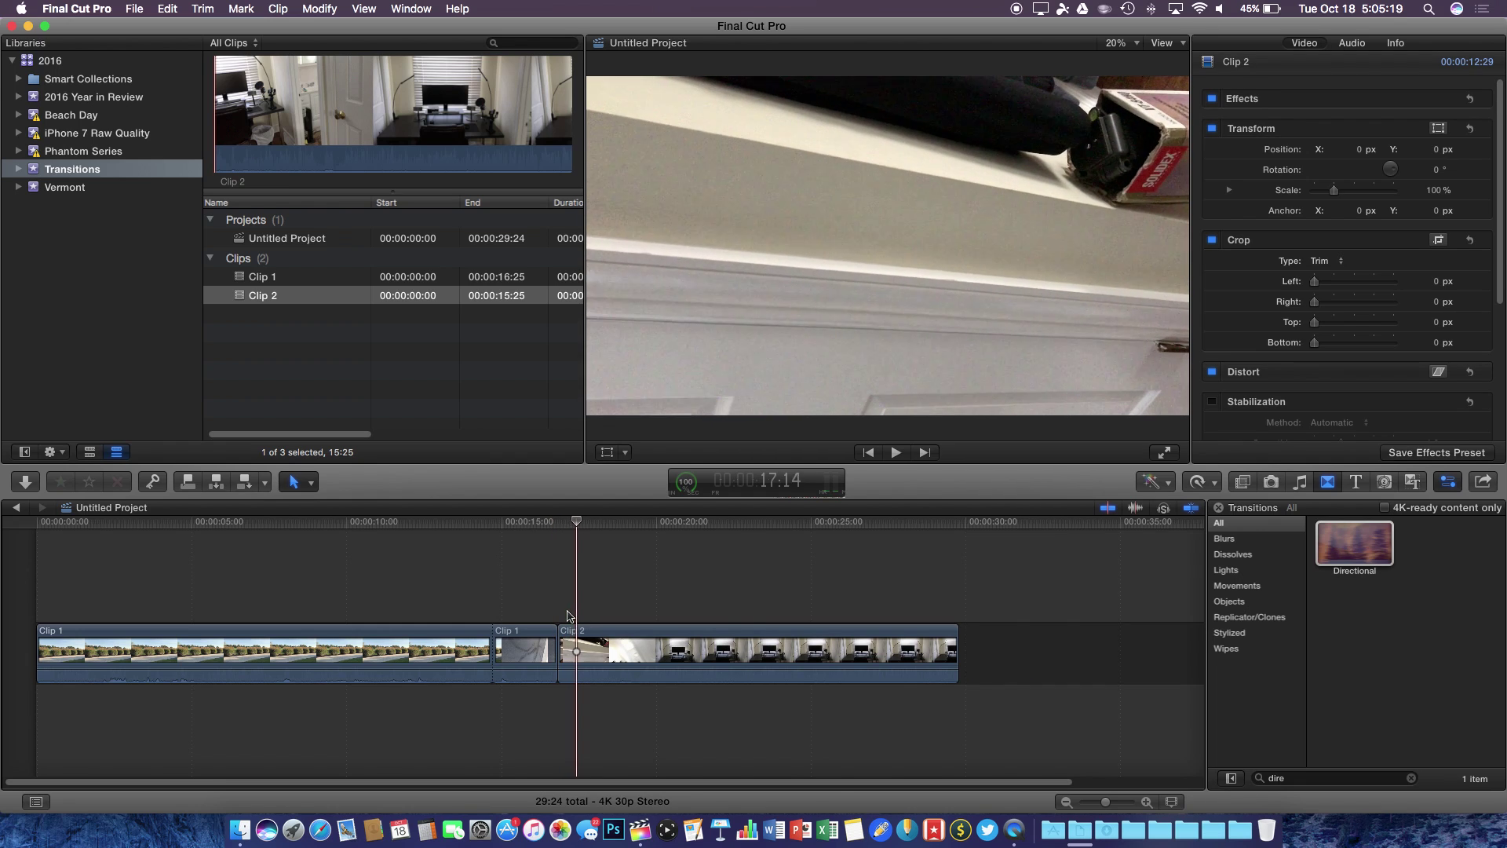
key(Right)
key(Right)
key(Right)
key(Right)
key(Right)
key(Right)
key(Right)
key(Right)
key(Right)
key(Right)
key(Right)
key(Right)
key(Right)
key(Right)
key(Right)
key(Right)
key(Right)
key(Right)
key(Right)
key(Right)
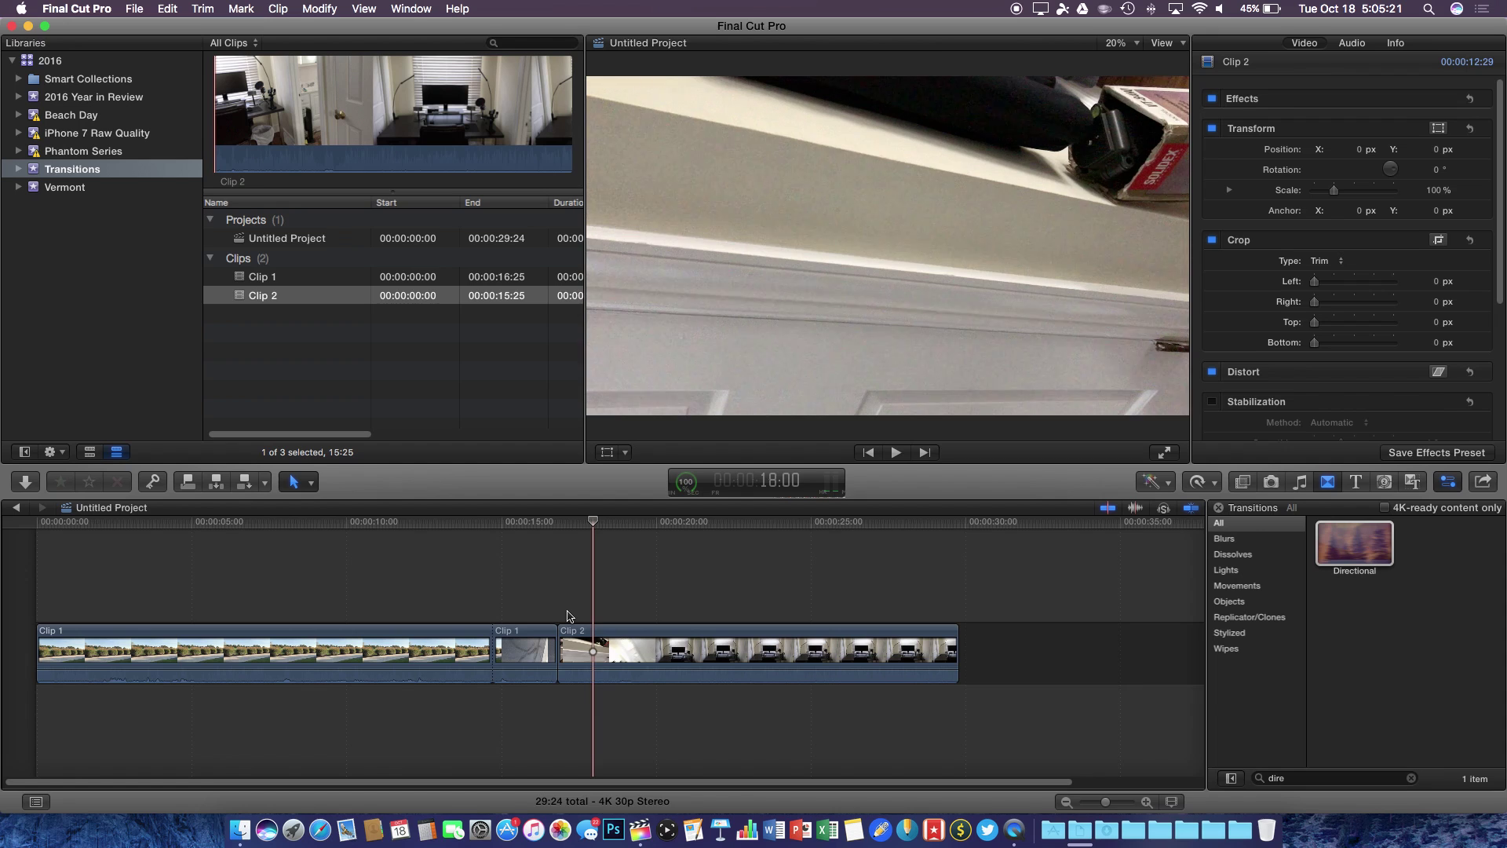
key(Right)
key(Right)
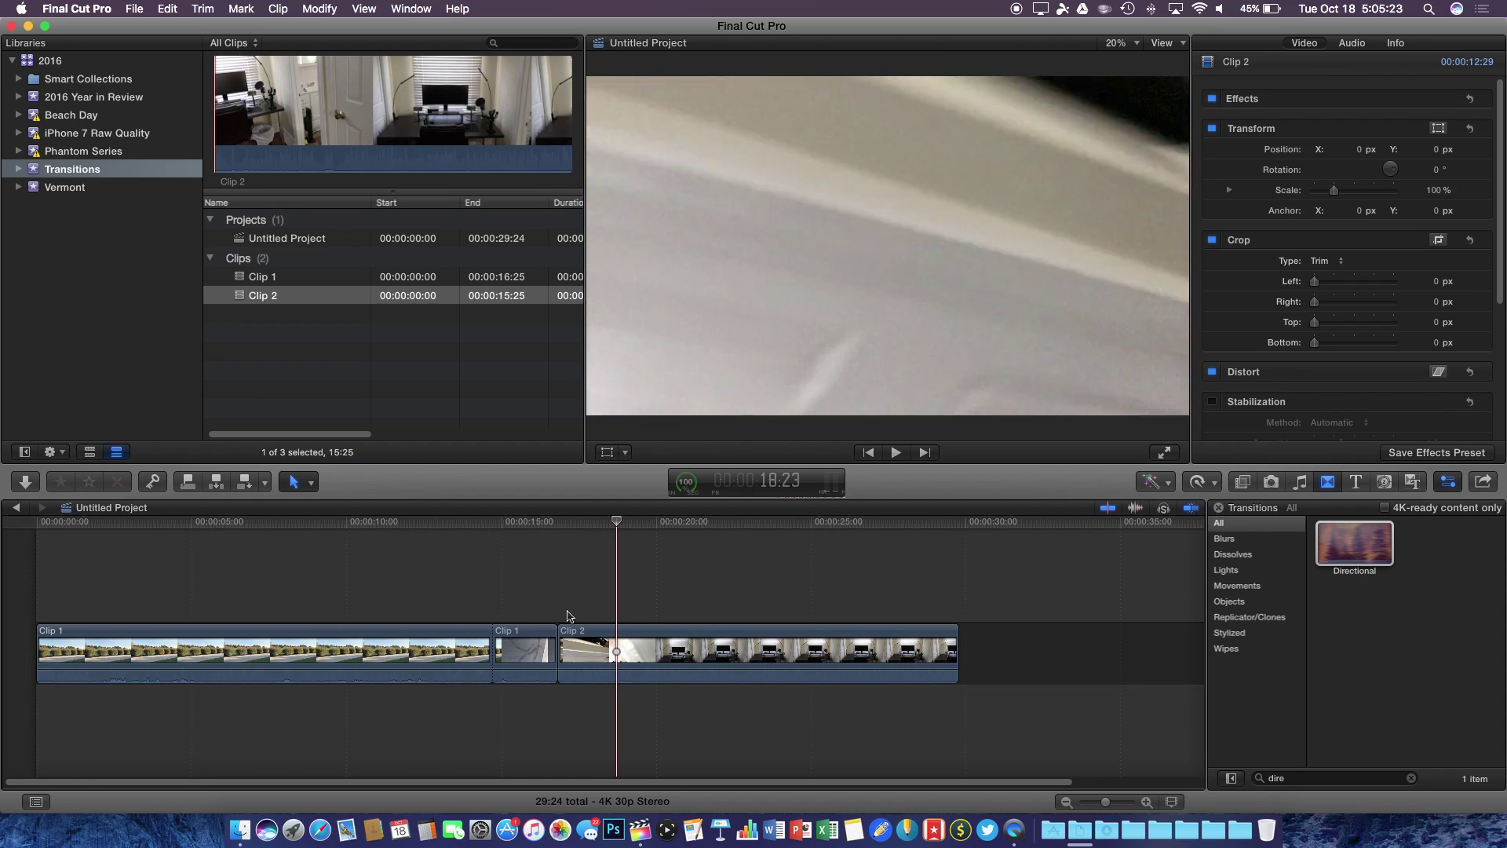
key(Right)
key(Right)
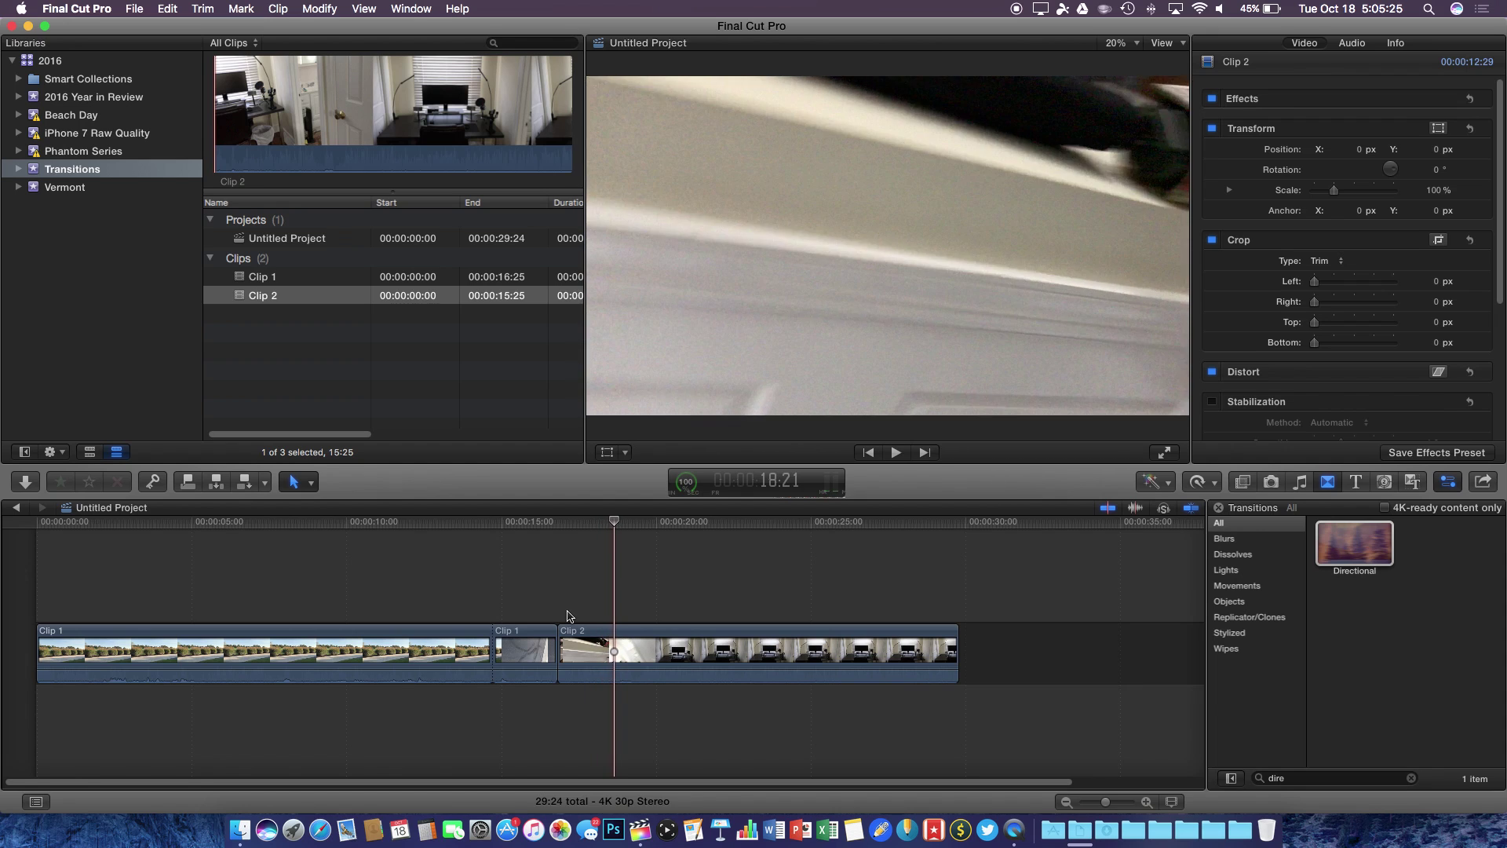
key(super+b)
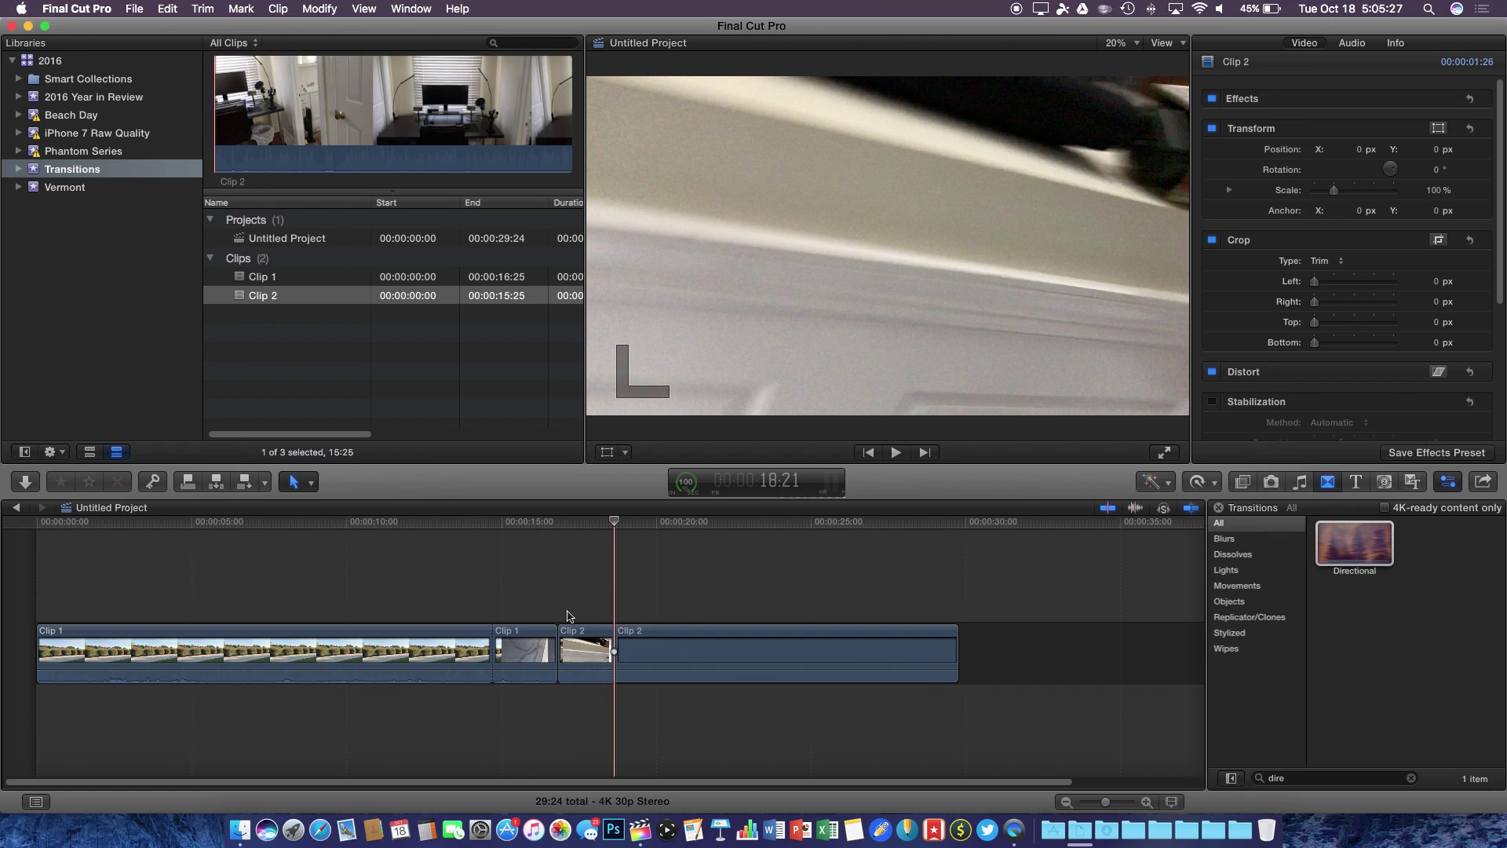
click(580, 645)
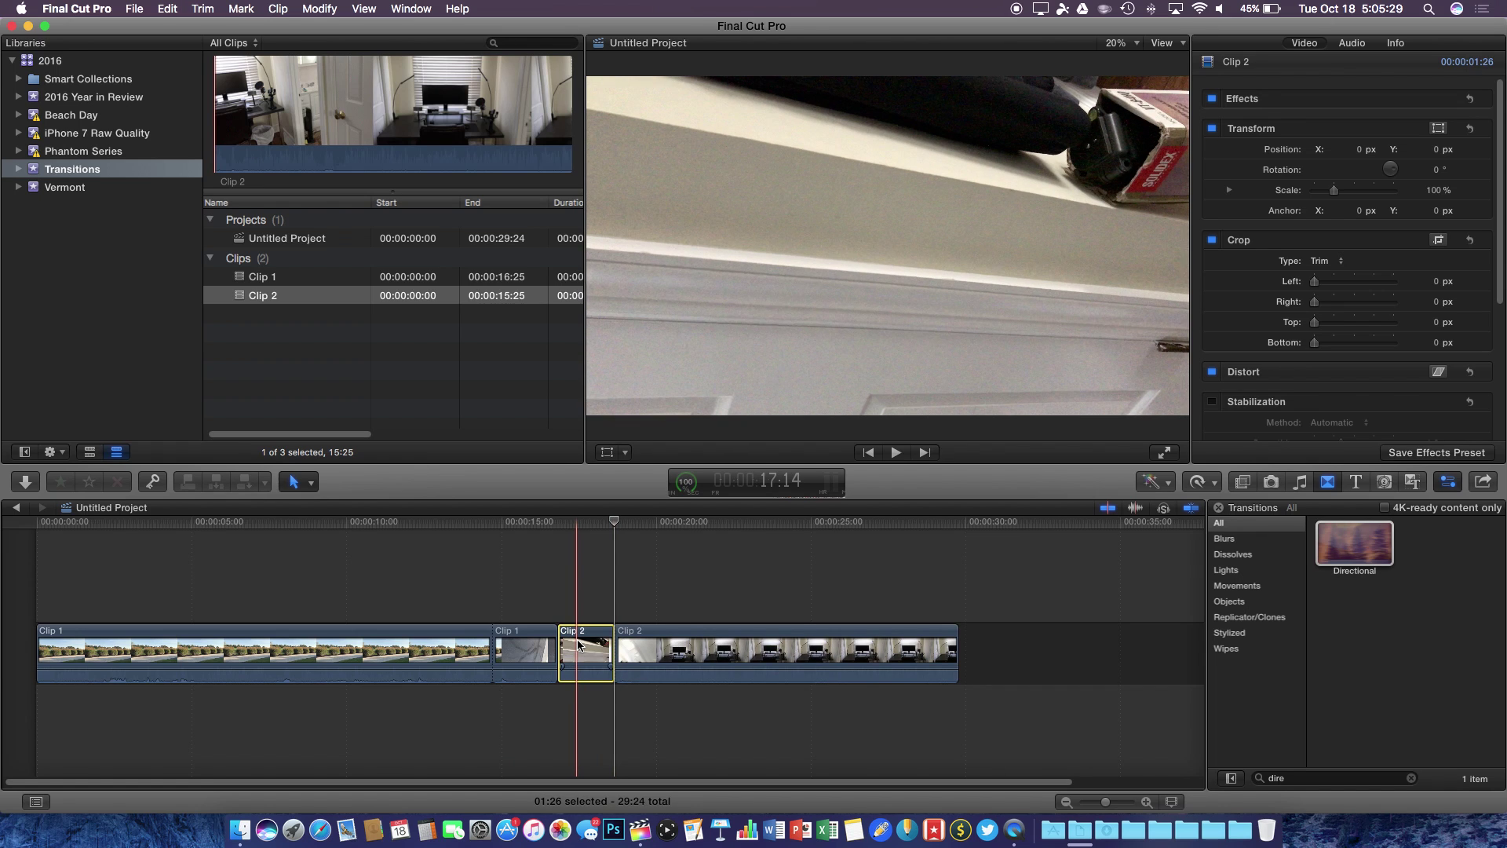
key(Delete)
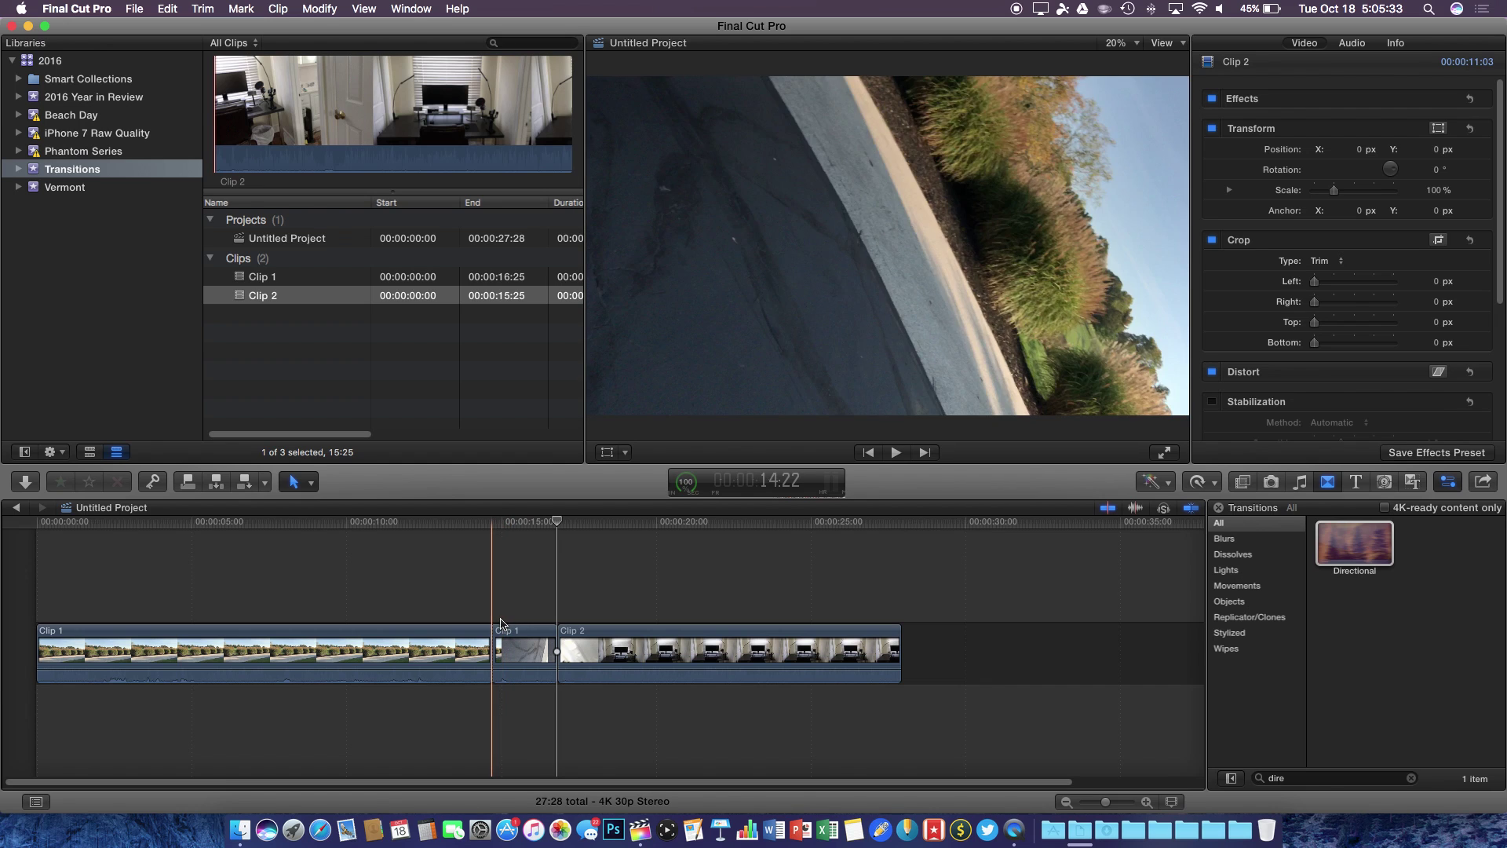
Review the cut in Clip 1 and delete its leftover trailing piece
click(498, 624)
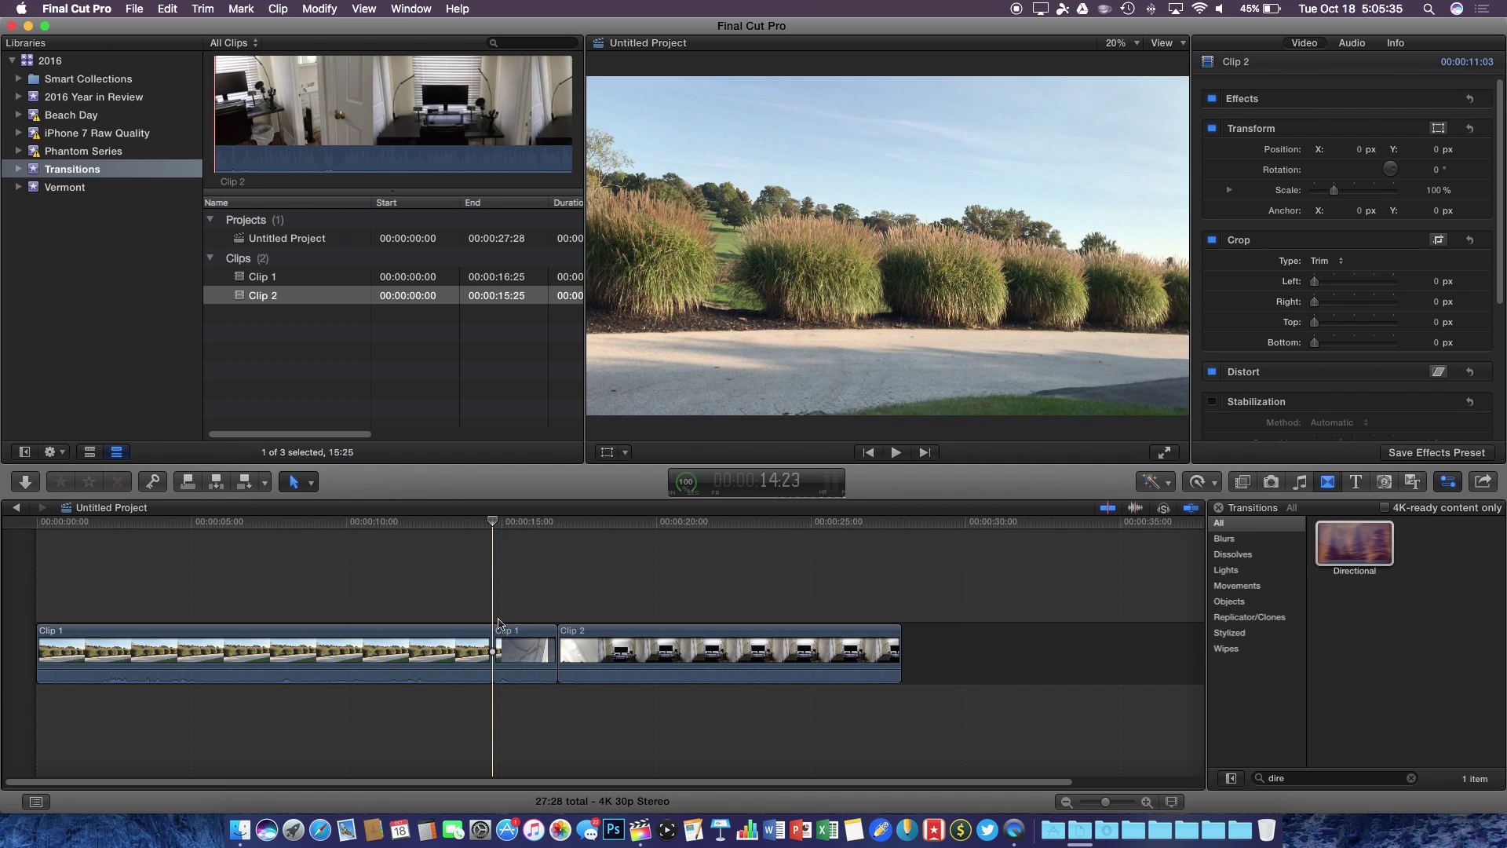
key(space)
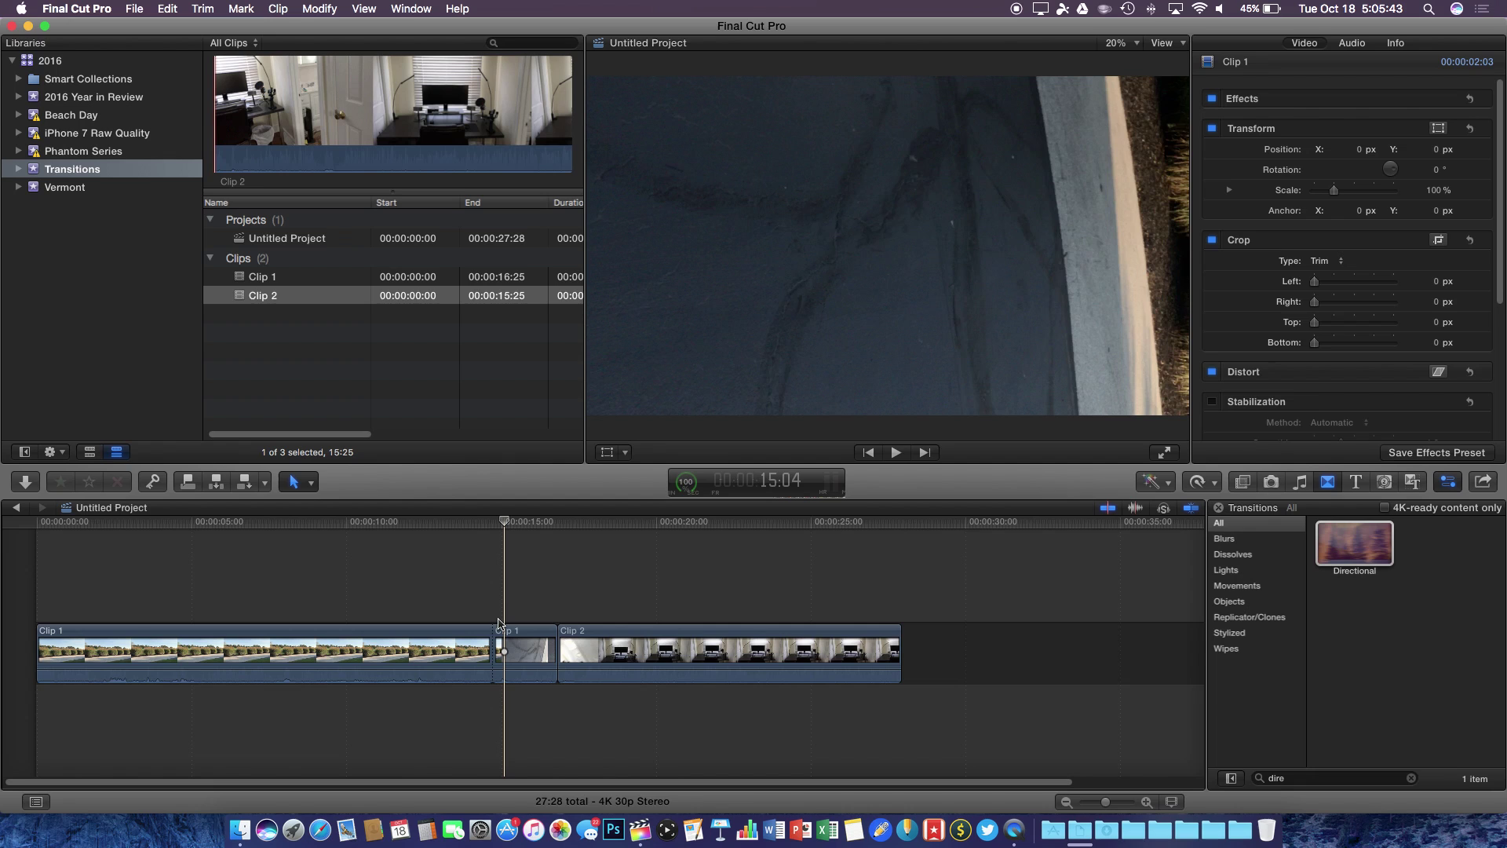
key(l)
click(518, 649)
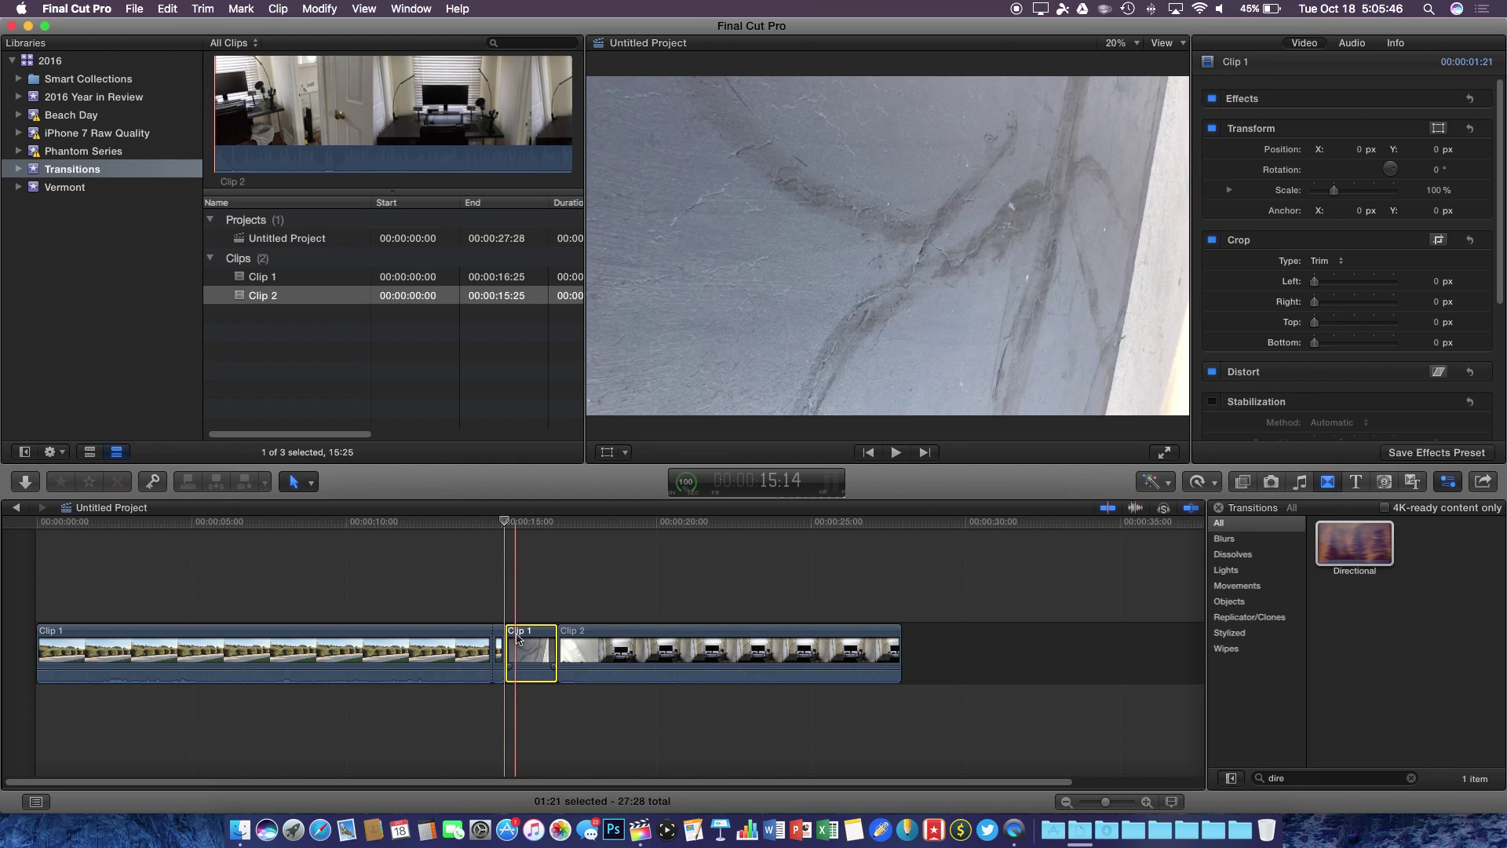
key(Delete)
Delete the two-frame sliver before Clip 2, leaving the project at 26:05
click(516, 651)
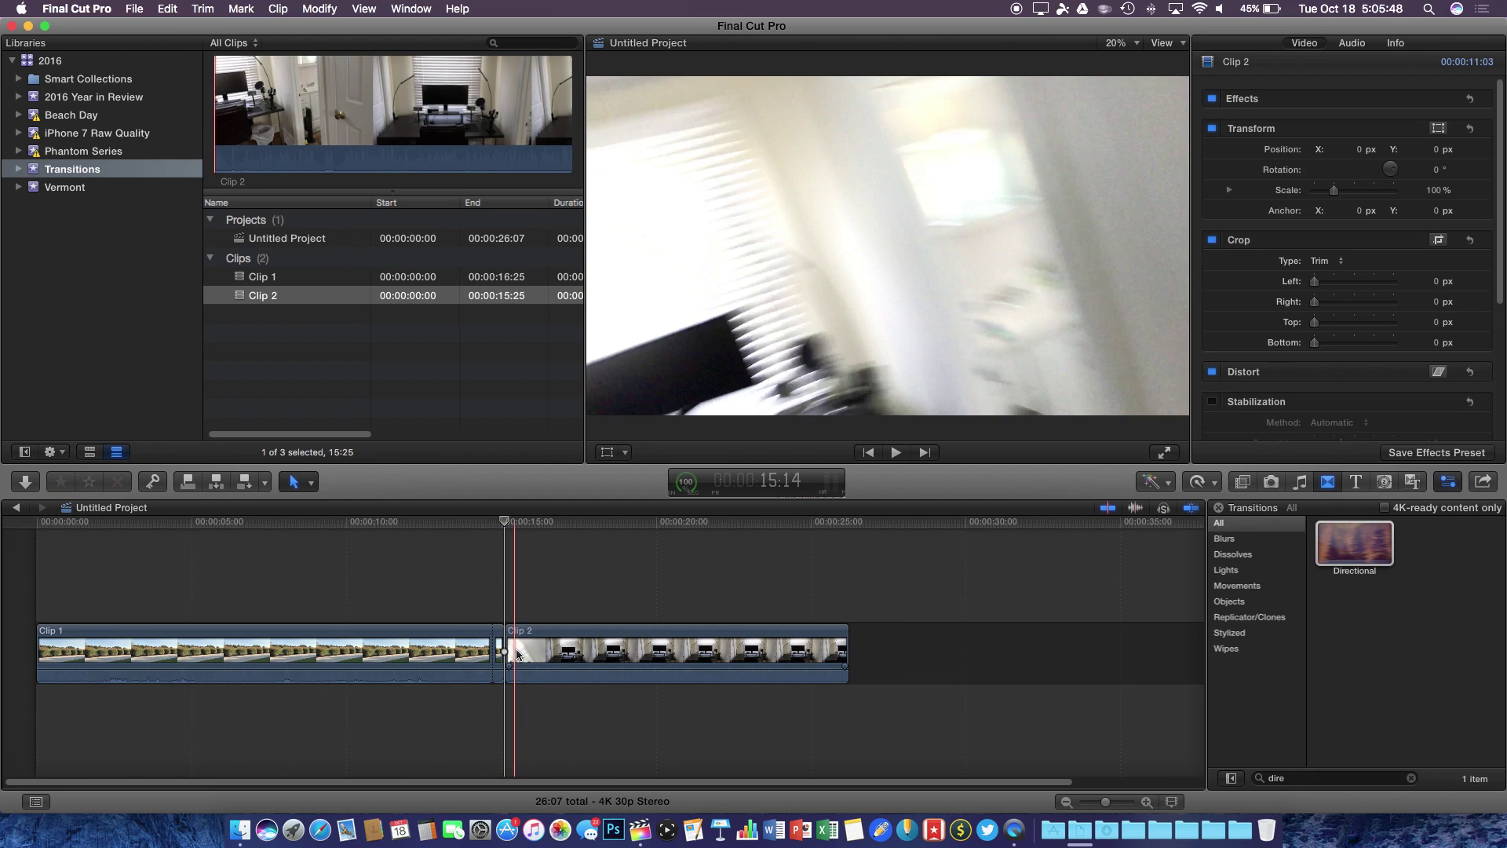
key(l)
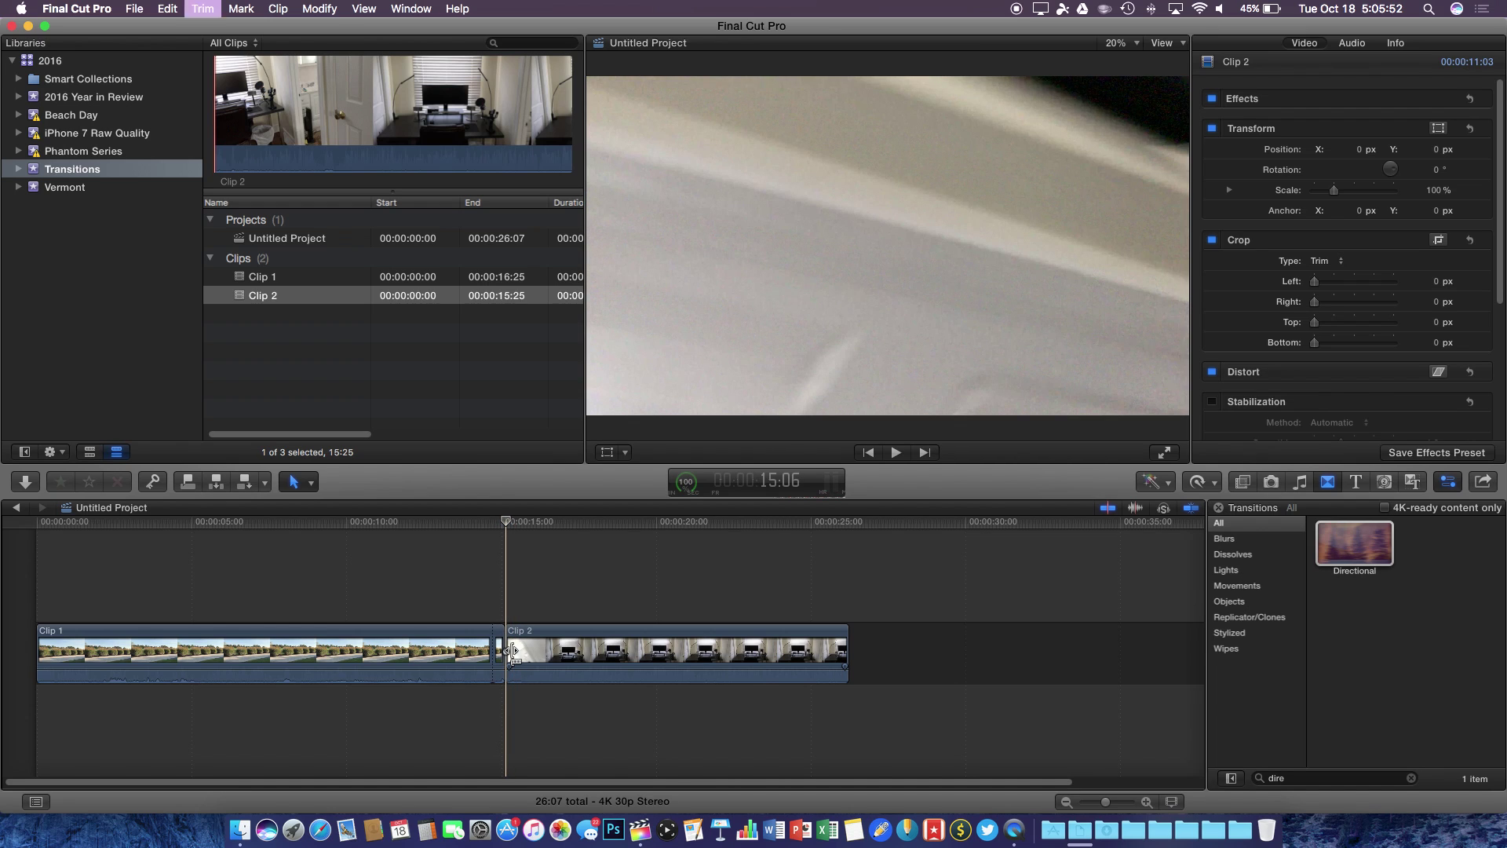
key(l)
drag(1106, 801, 1125, 804)
click(475, 645)
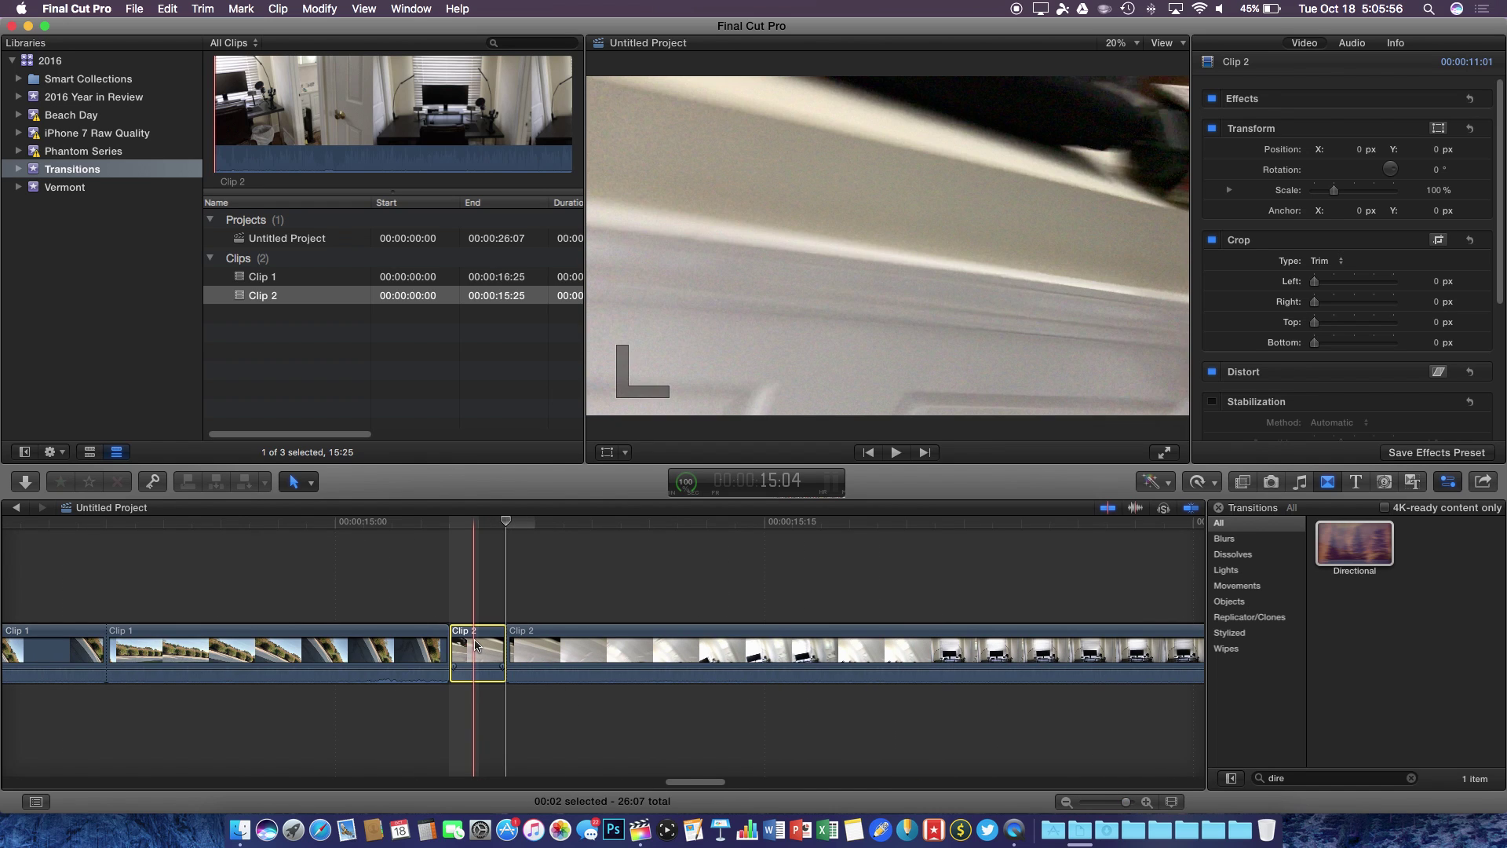
key(BackSpace)
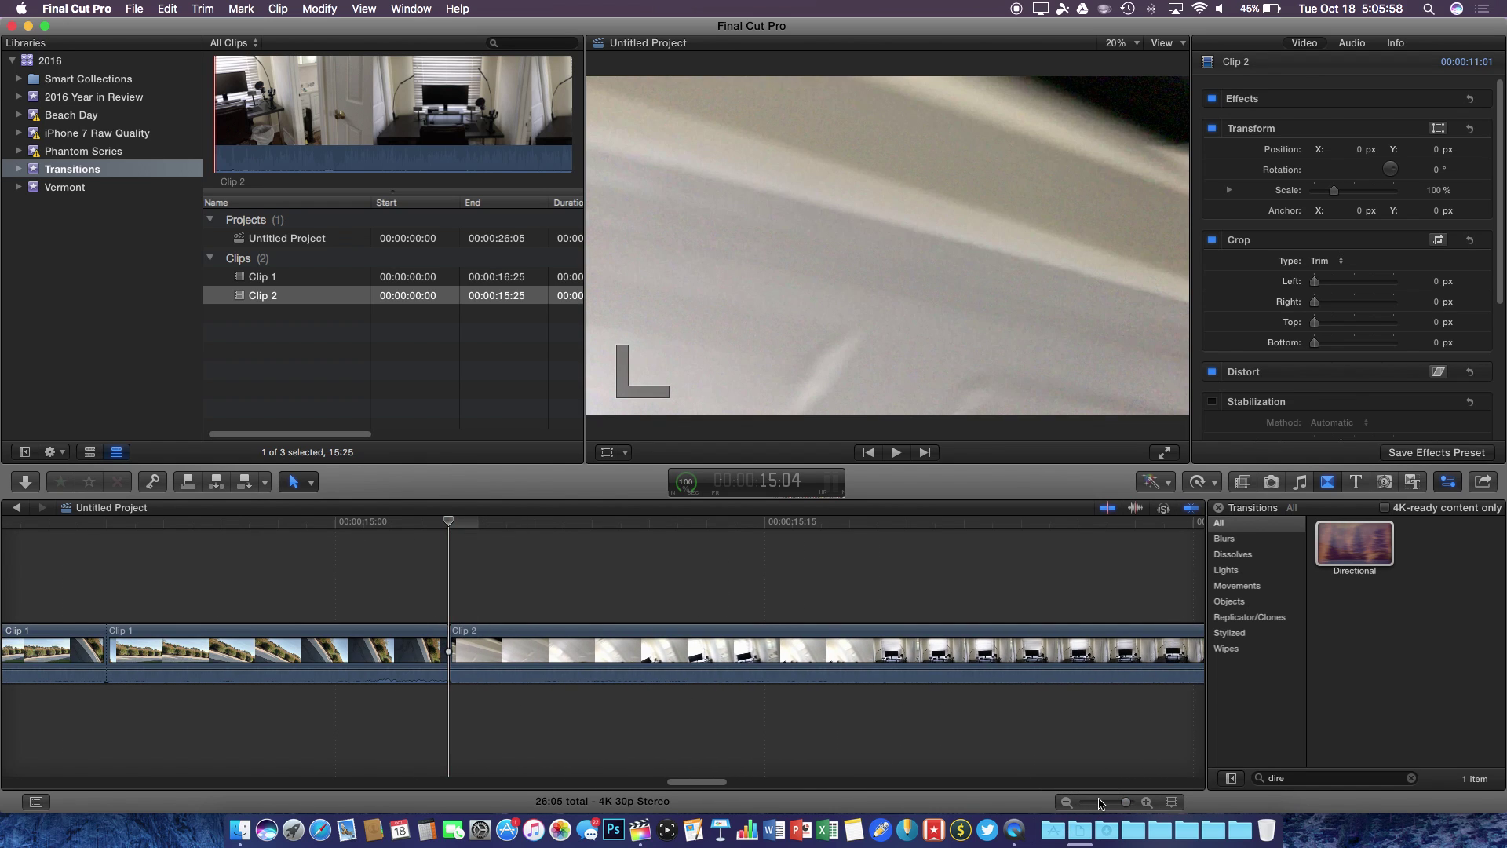
click(1102, 802)
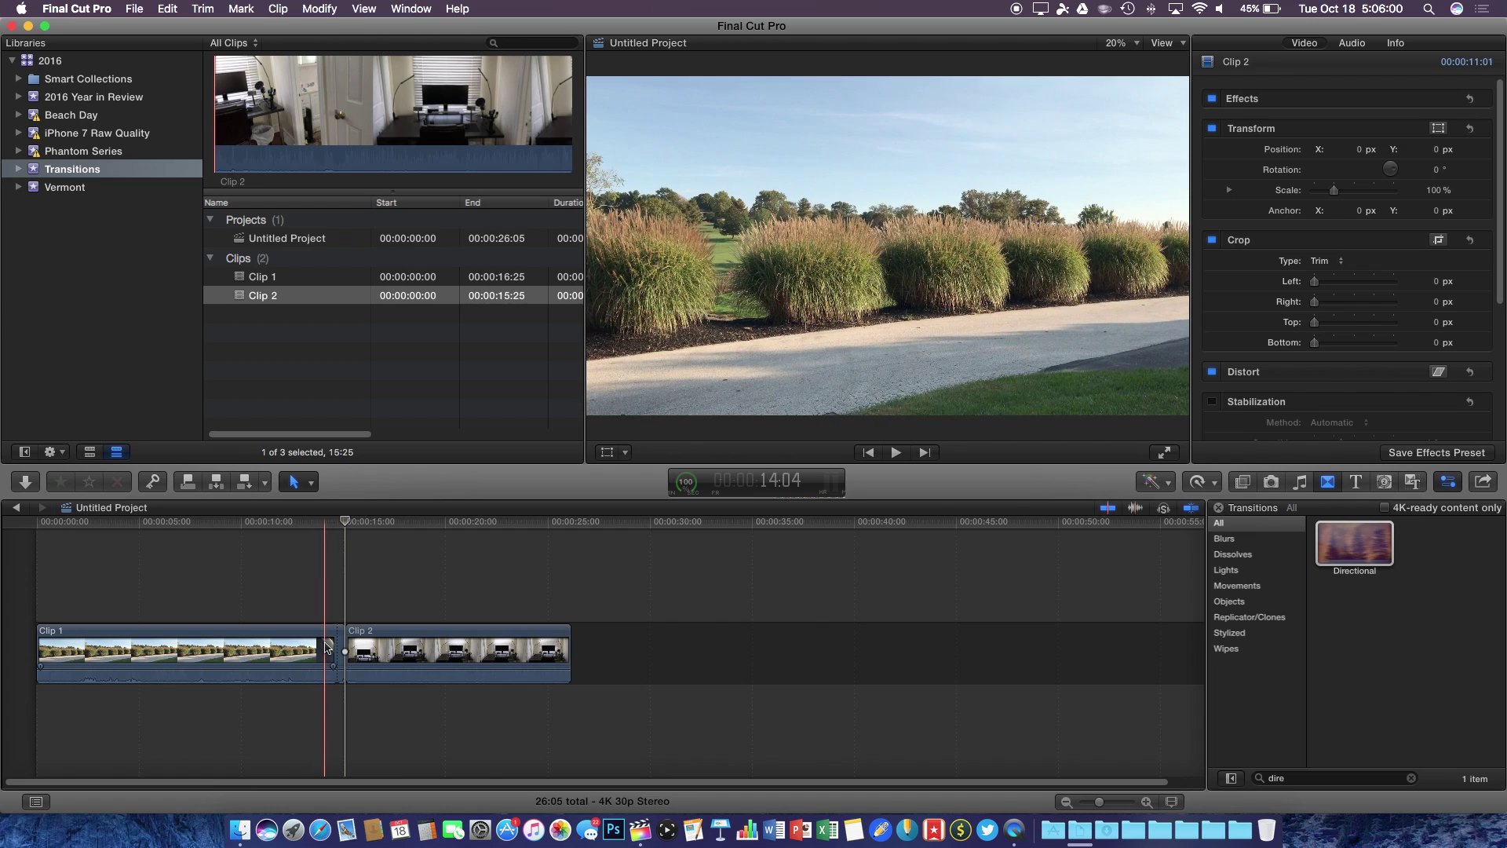
click(326, 646)
key(space)
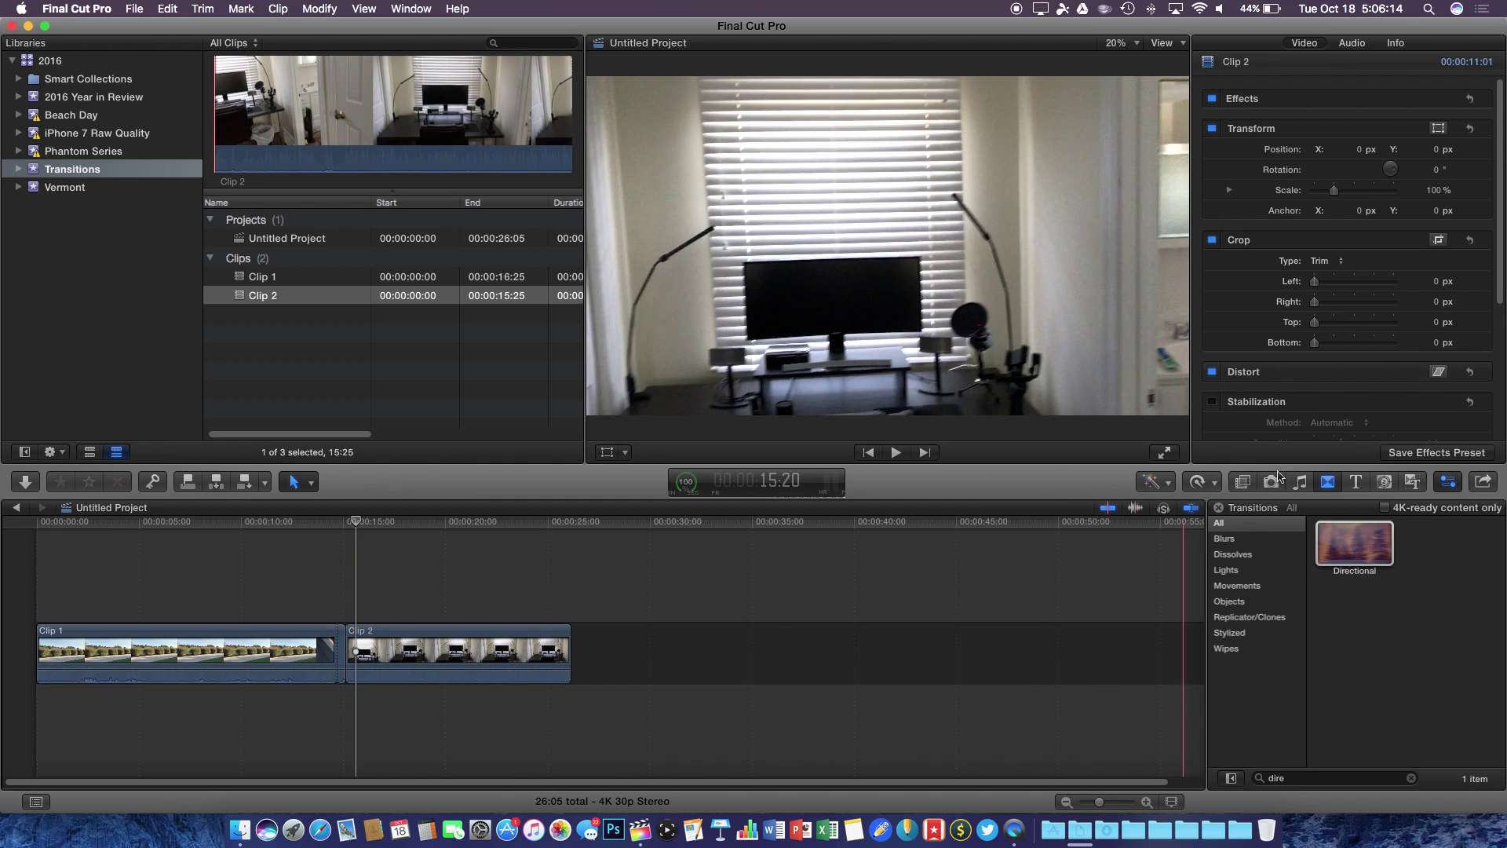
click(1290, 778)
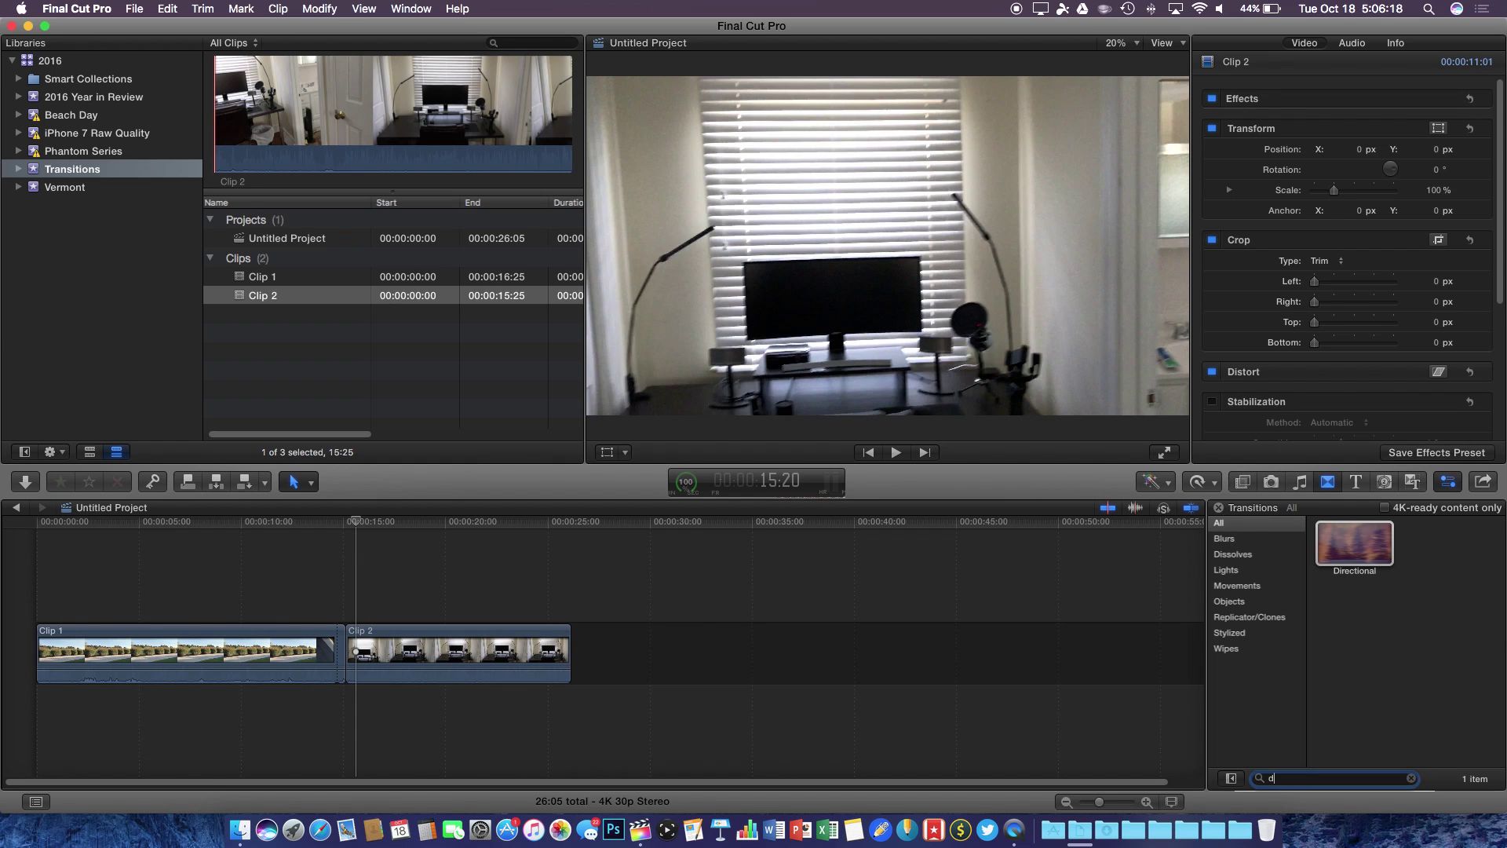
key(BackSpace)
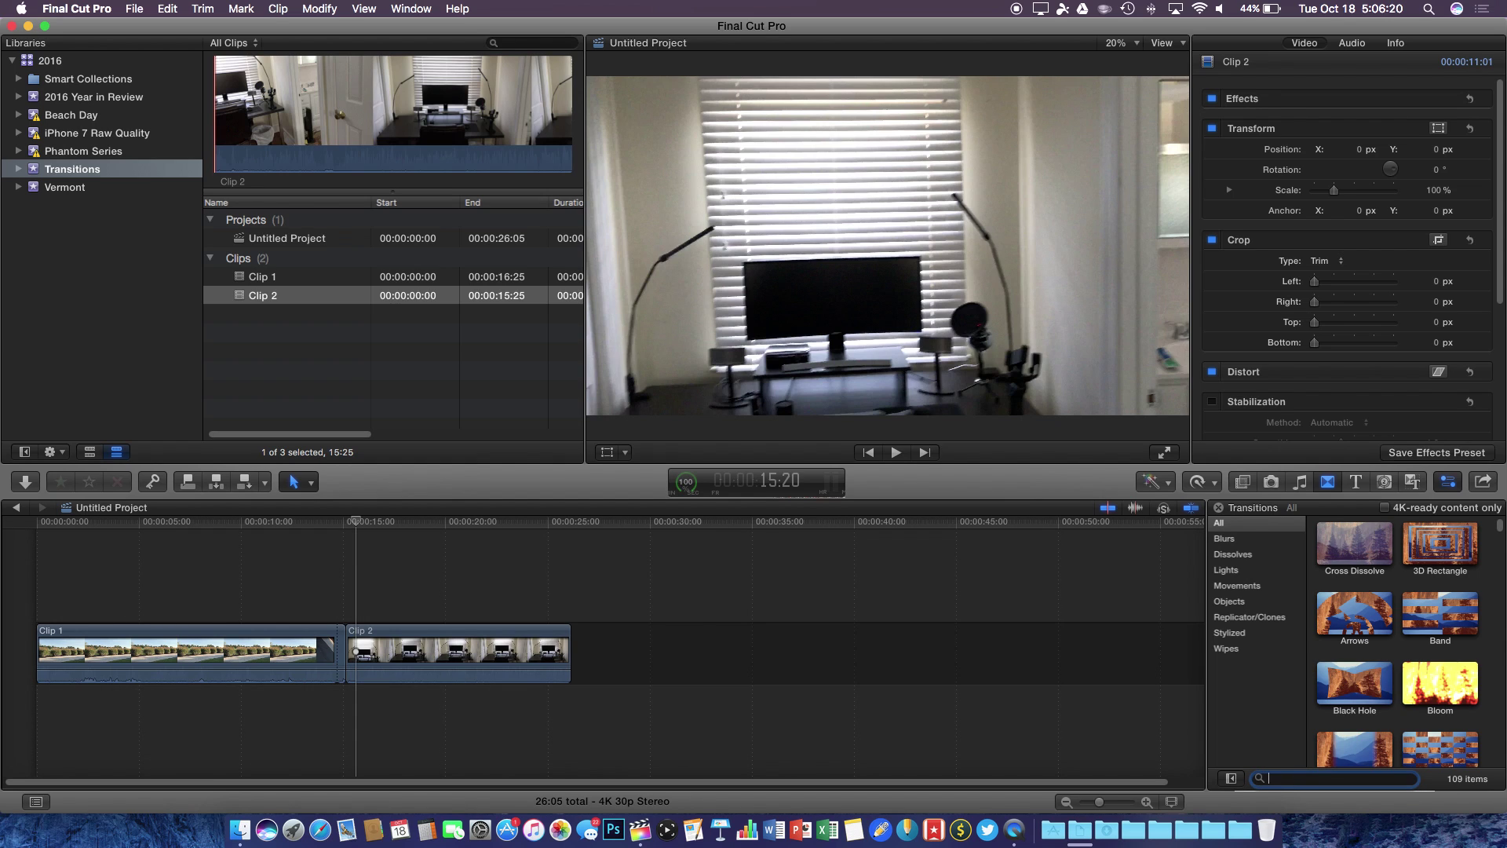
text(direc)
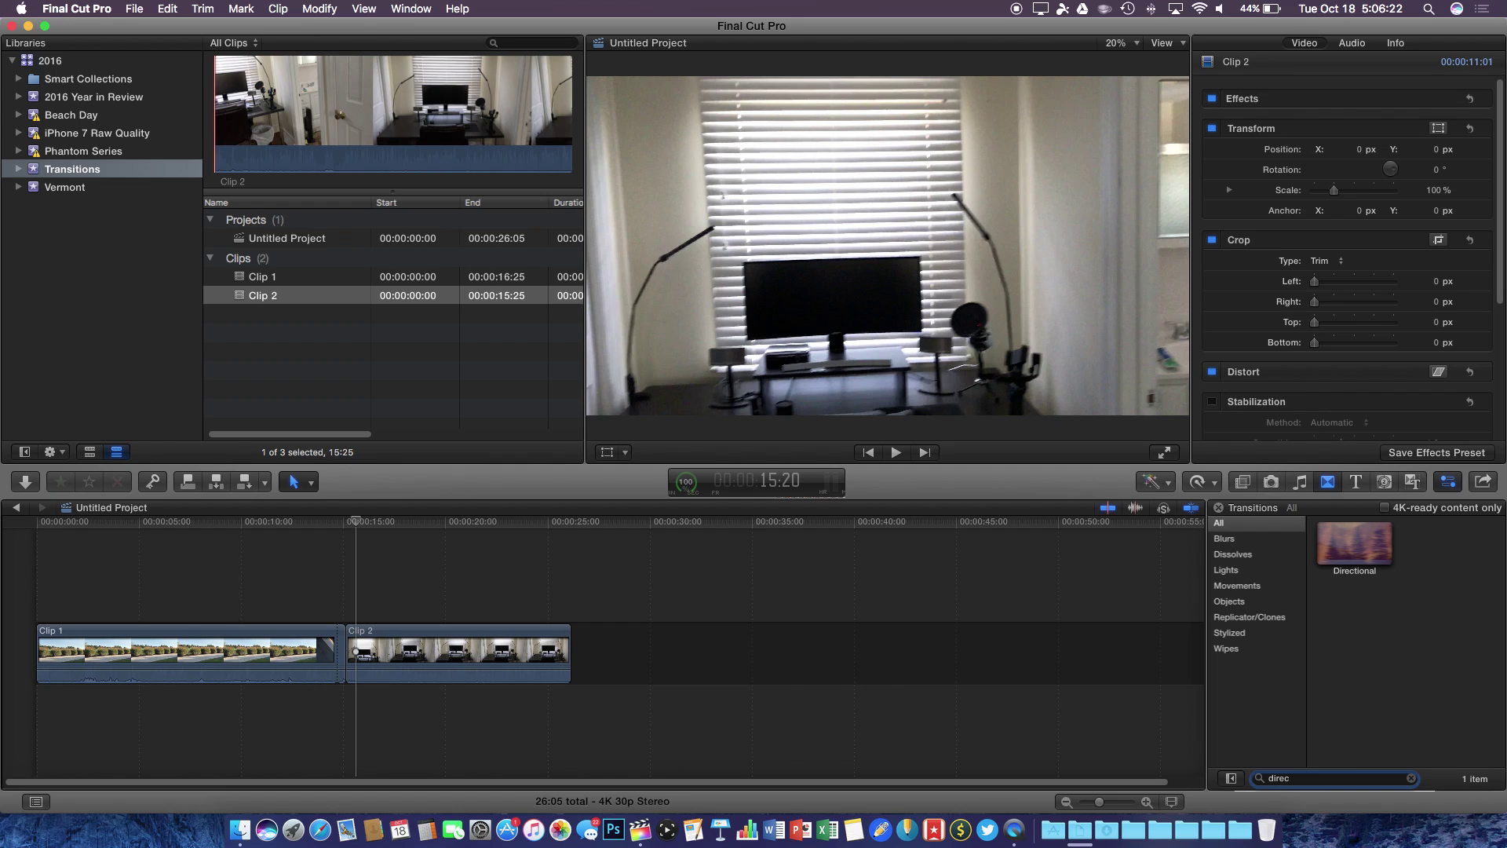
Place the Directional transition on the Clip 1–Clip 2 edit and show its settings
drag(1343, 548, 382, 657)
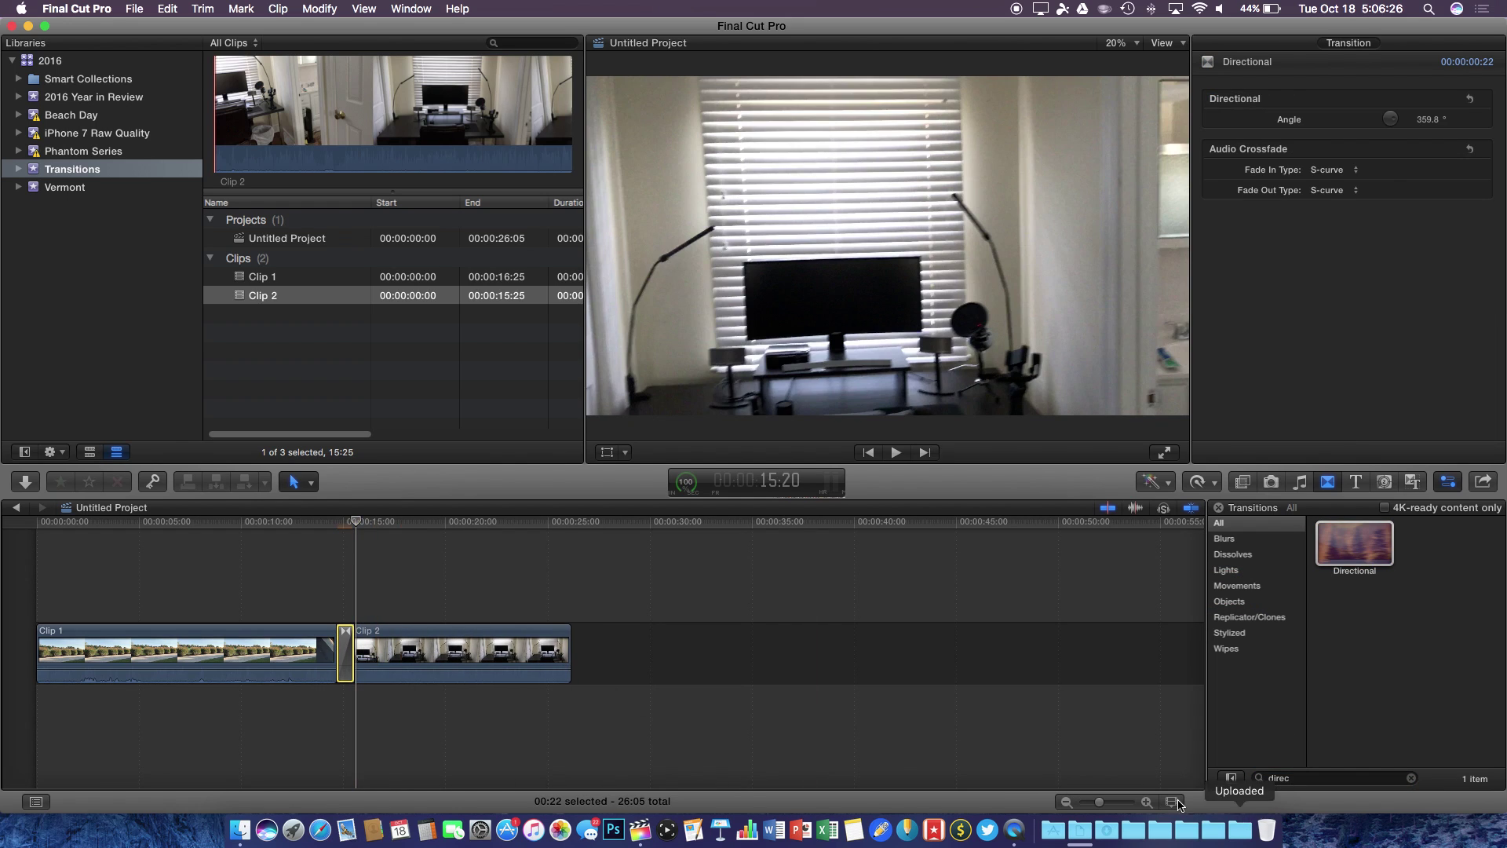
click(1118, 803)
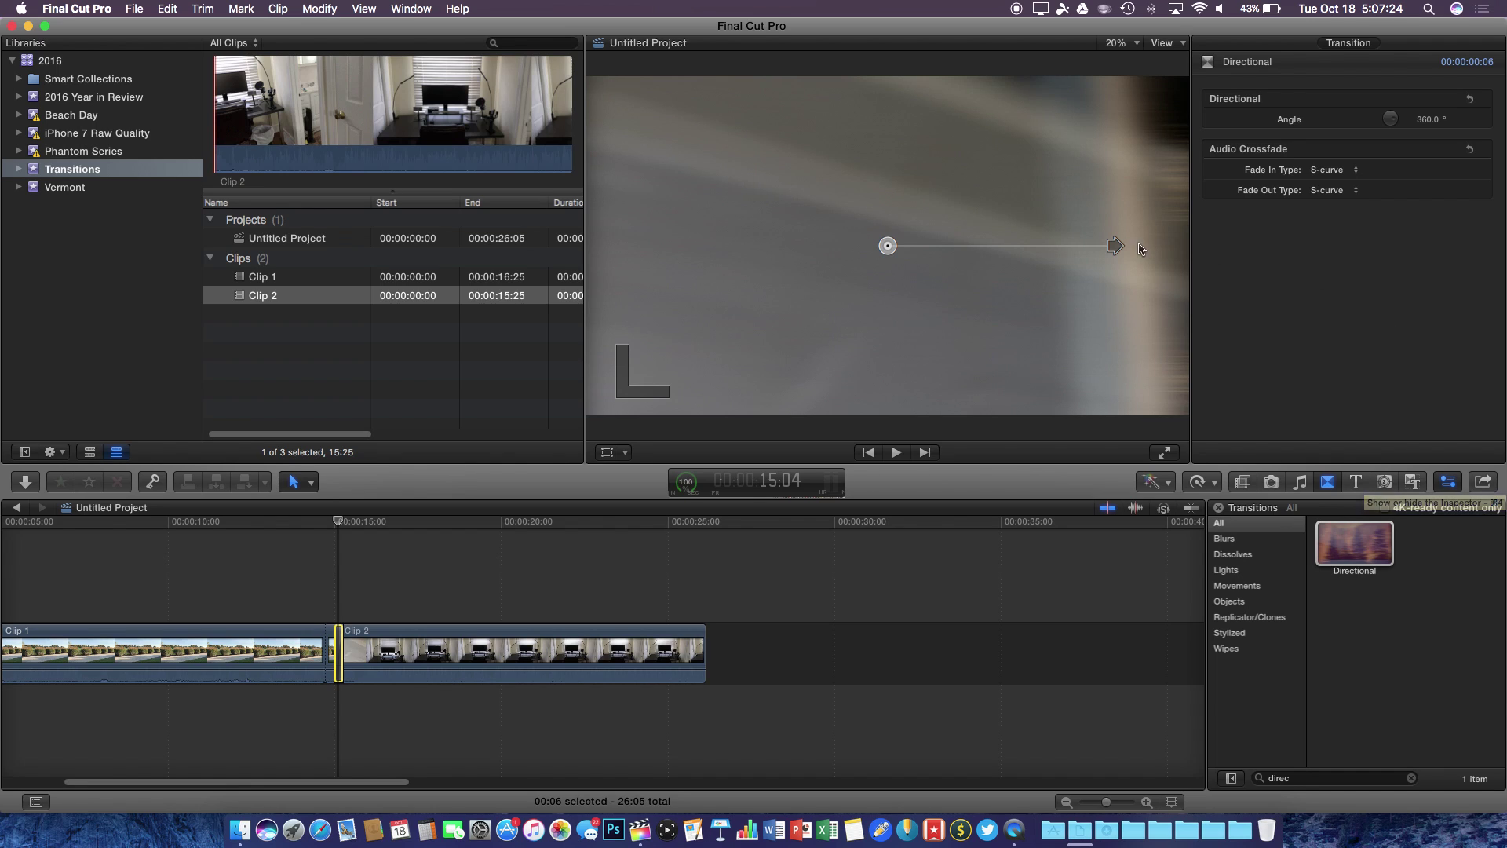
Rotate the Directional transition's angle handle until it points left at 179.9°
drag(1115, 246, 823, 196)
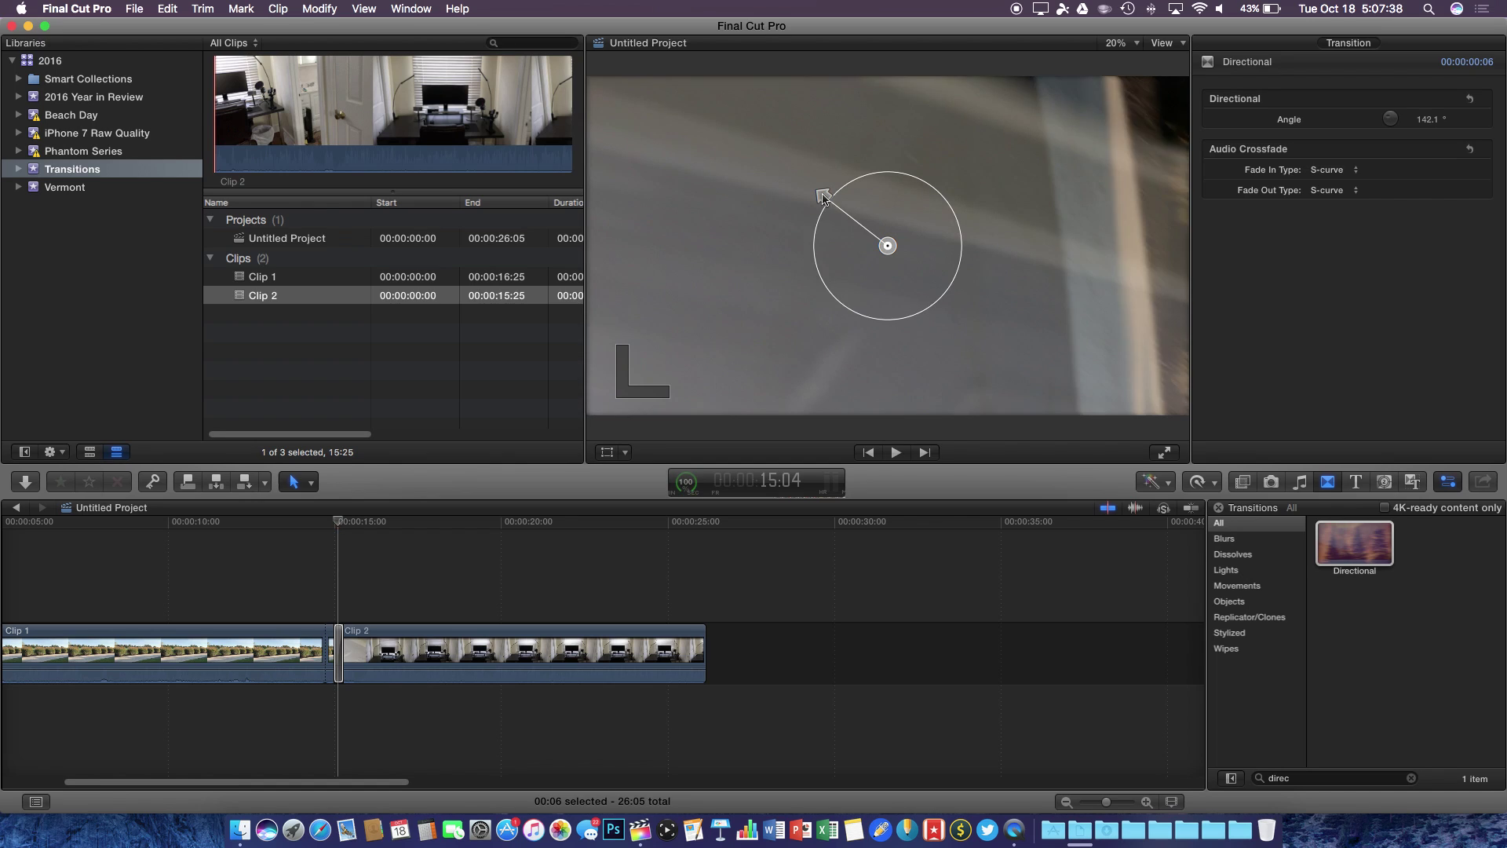
drag(835, 255, 890, 355)
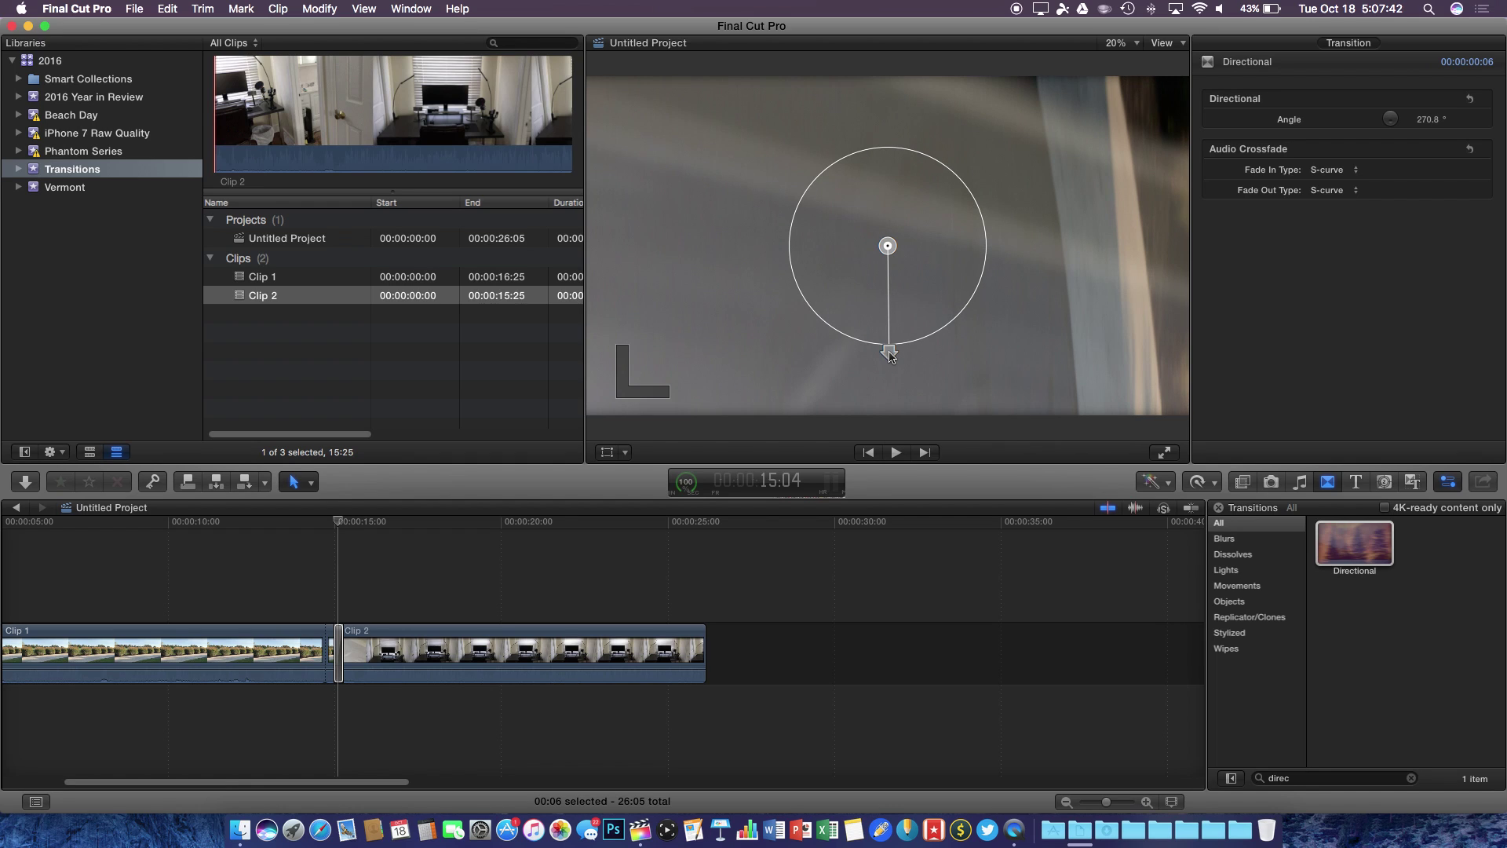
drag(764, 250, 764, 250)
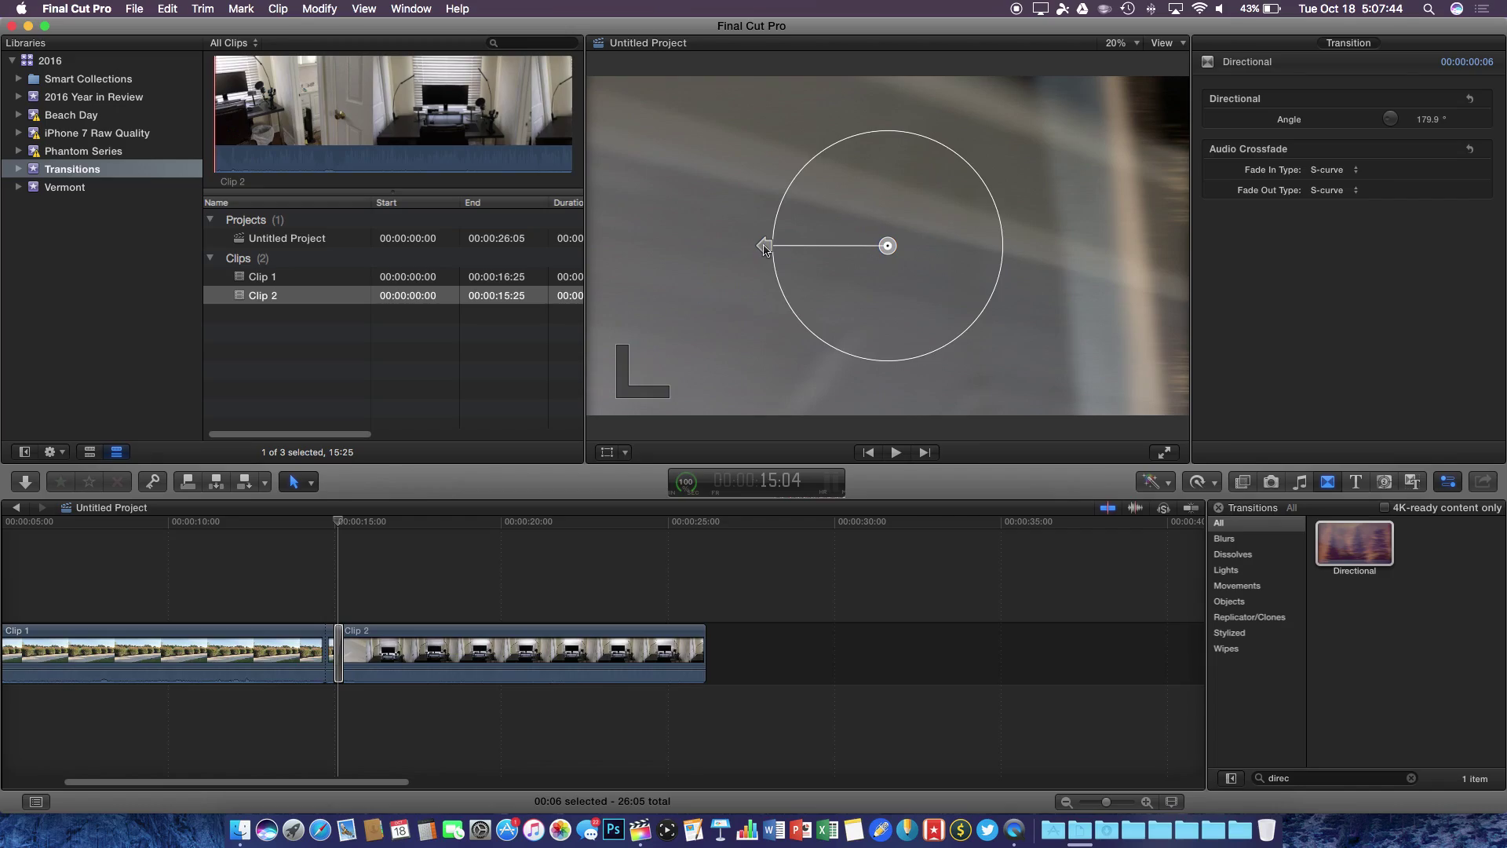